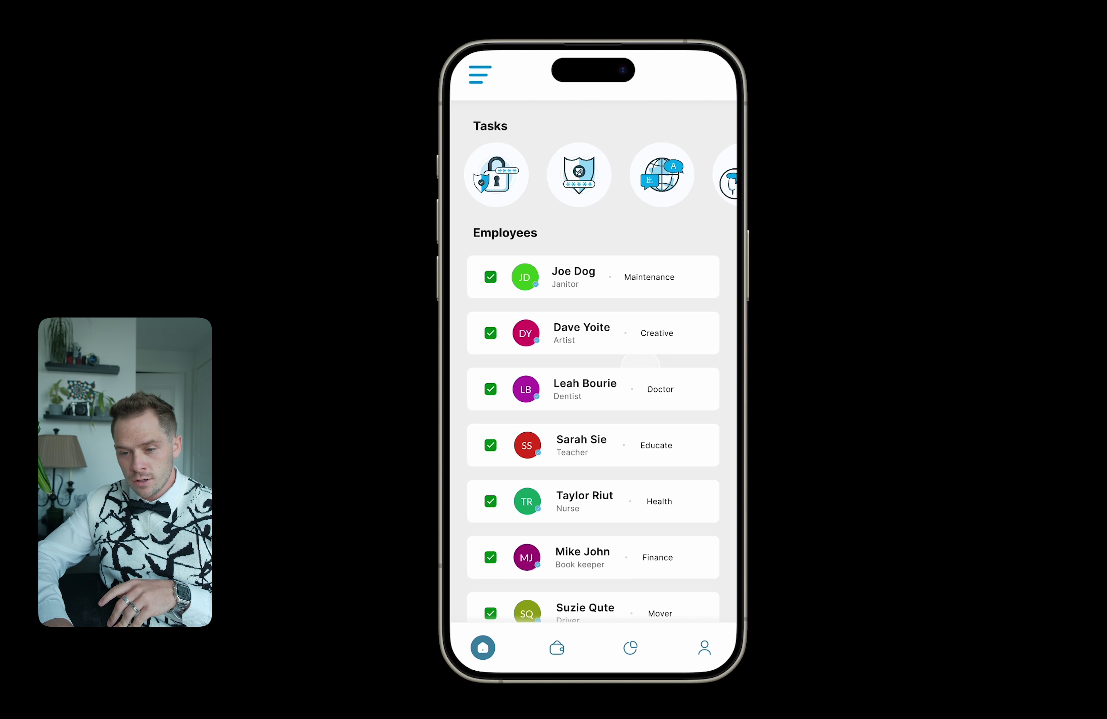
Step: In the prototype preview, drag the employee list upward and swipe the Tasks icon row left
{"action": "mouse_move", "coordinate": [641, 356]}
{"action": "left_mouse_down"}
{"action": "mouse_move", "coordinate": [640, 289]}
{"action": "mouse_move", "coordinate": [640, 334]}
{"action": "left_mouse_up"}
{"action": "left_click_drag", "start_coordinate": [706, 199], "coordinate": [558, 196]}
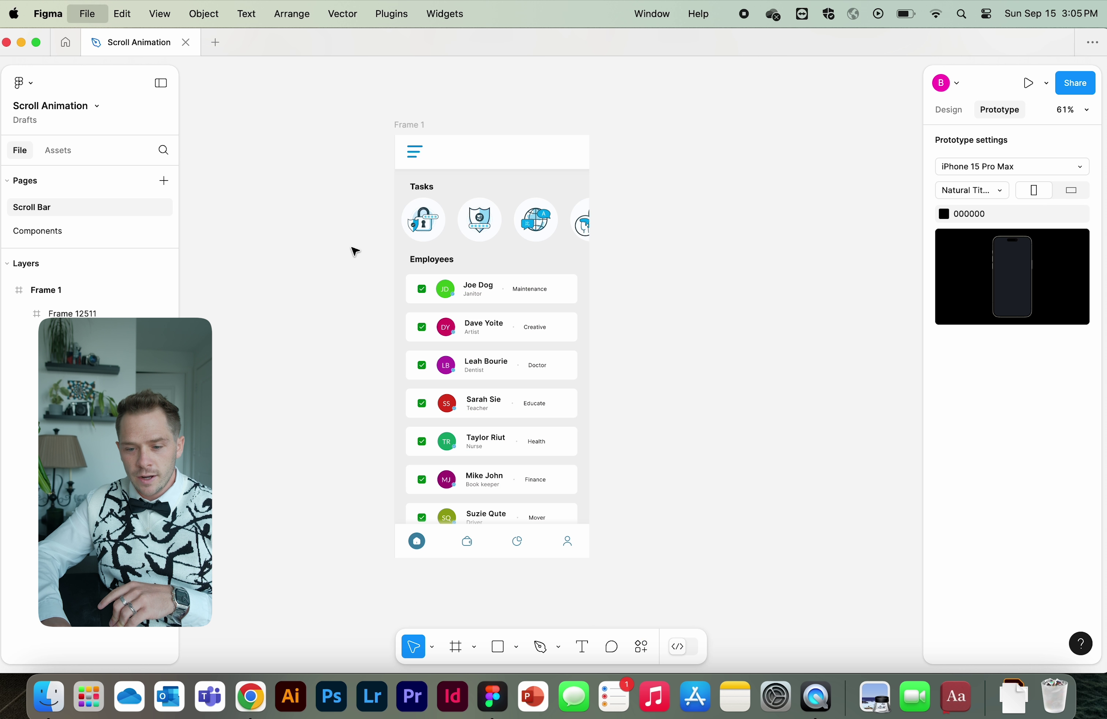
Step: Create a new design file with an iPhone 14 & 15 Pro Max frame filled E8E8E8
{"action": "key", "text": "super+n"}
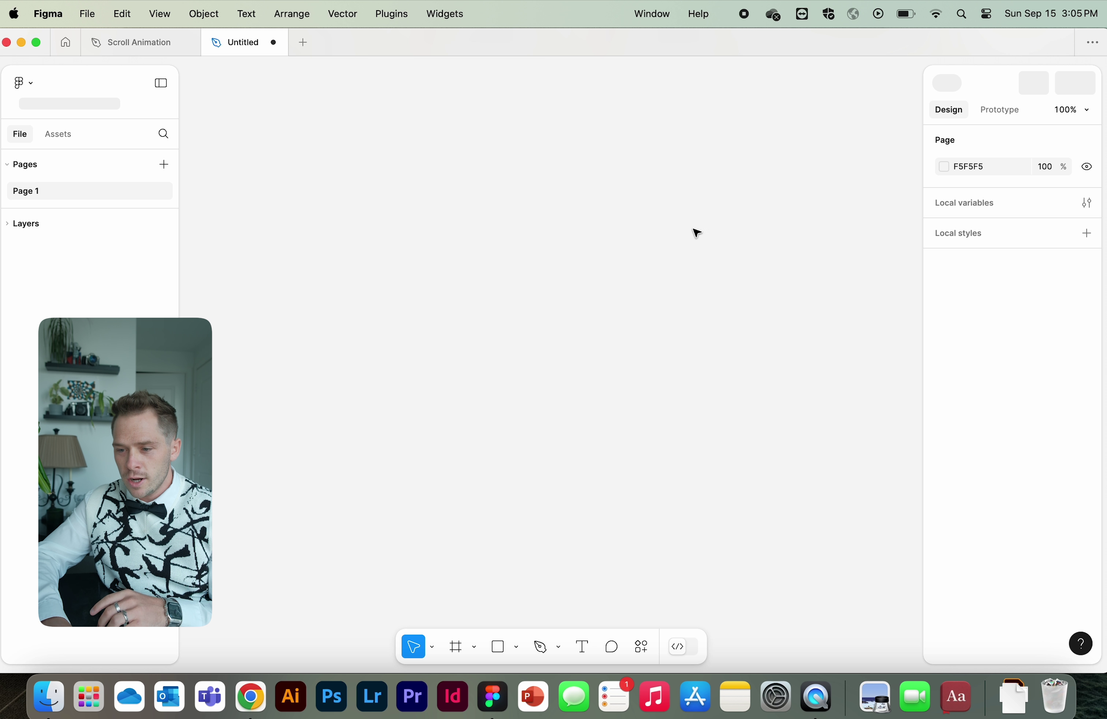
{"action": "key", "text": "f"}
{"action": "left_click", "coordinate": [1014, 189]}
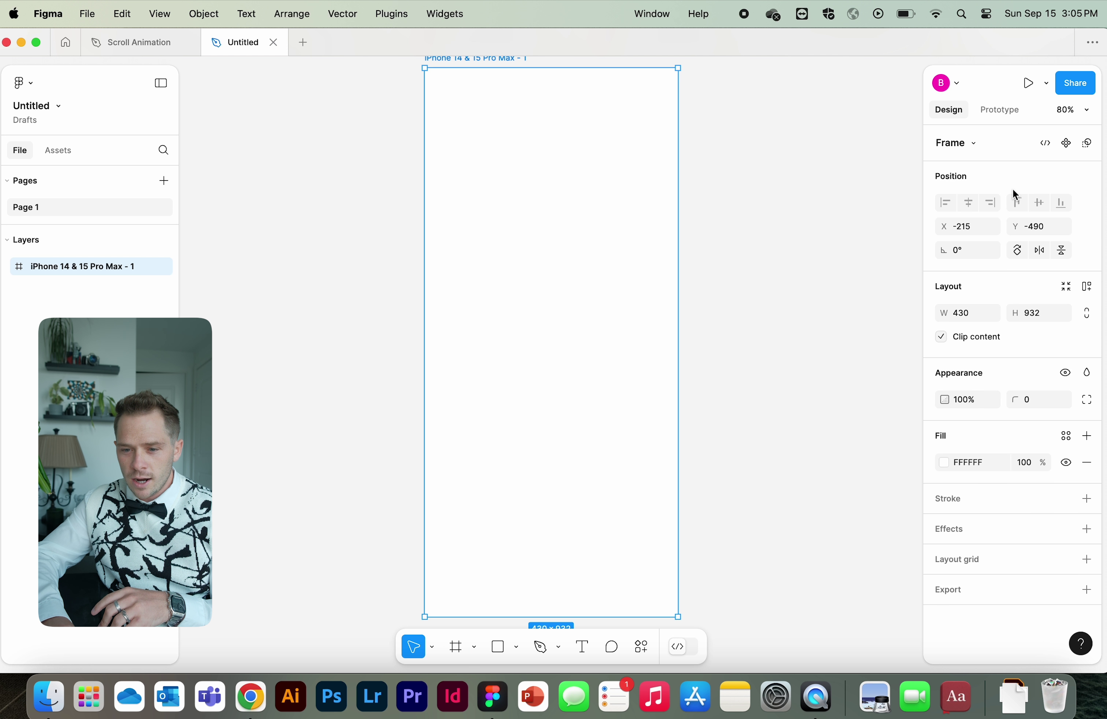
{"action": "scroll", "coordinate": [733, 178], "scroll_direction": "down", "scroll_amount": 5}
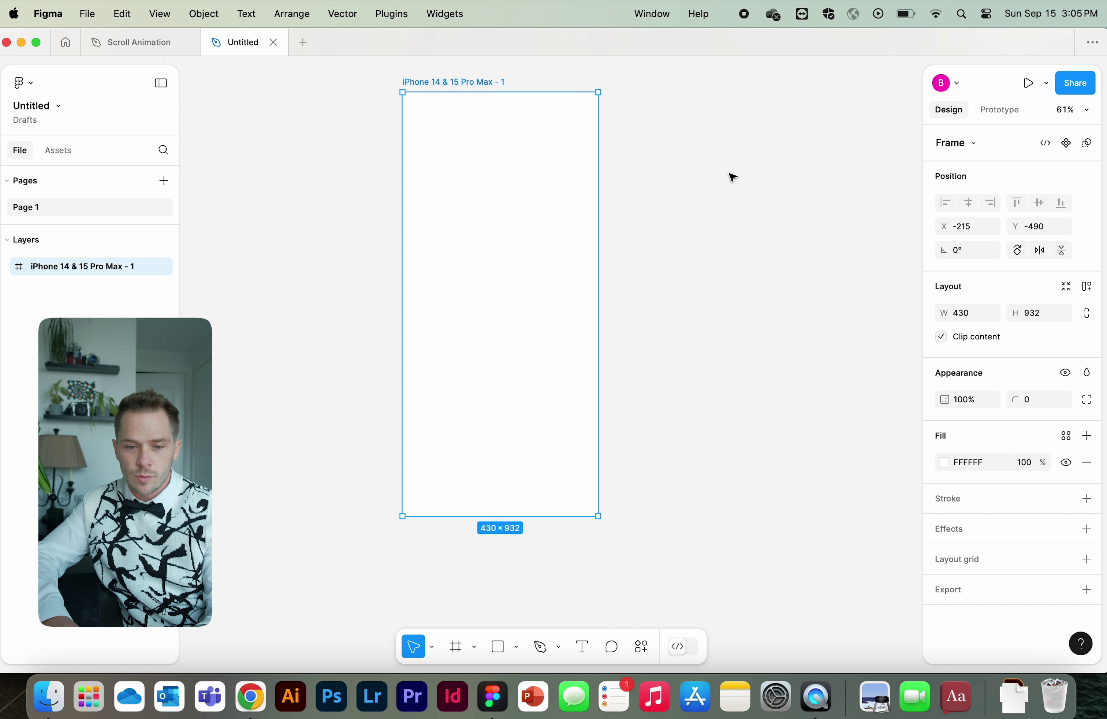
{"action": "scroll", "coordinate": [733, 177], "scroll_direction": "up", "scroll_amount": 1}
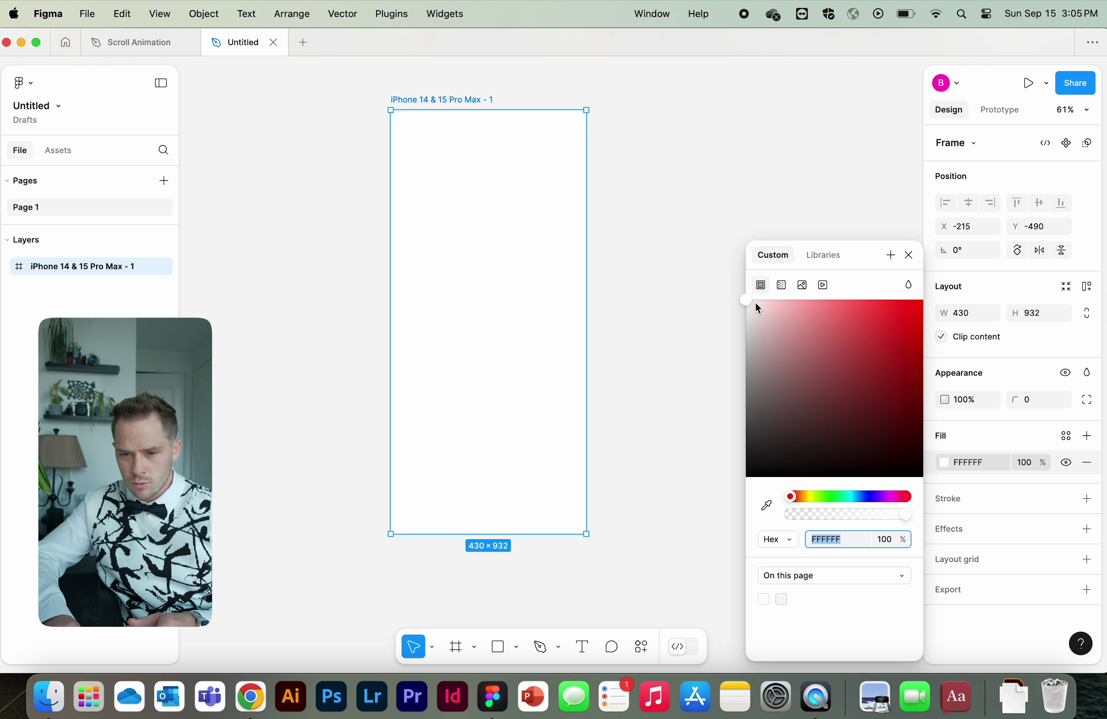
{"action": "left_click_drag", "start_coordinate": [755, 303], "coordinate": [717, 321]}
Step: Return to the Scroll Animation file and open its Components page
{"action": "left_click", "coordinate": [677, 260]}
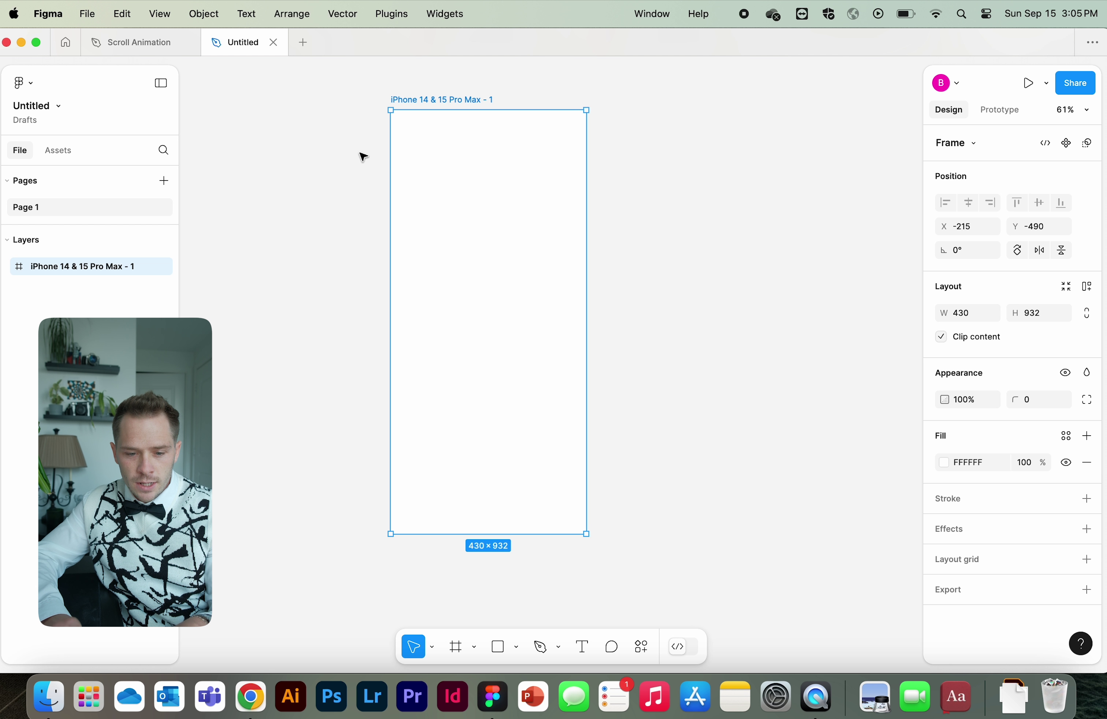
{"action": "left_click", "coordinate": [151, 42]}
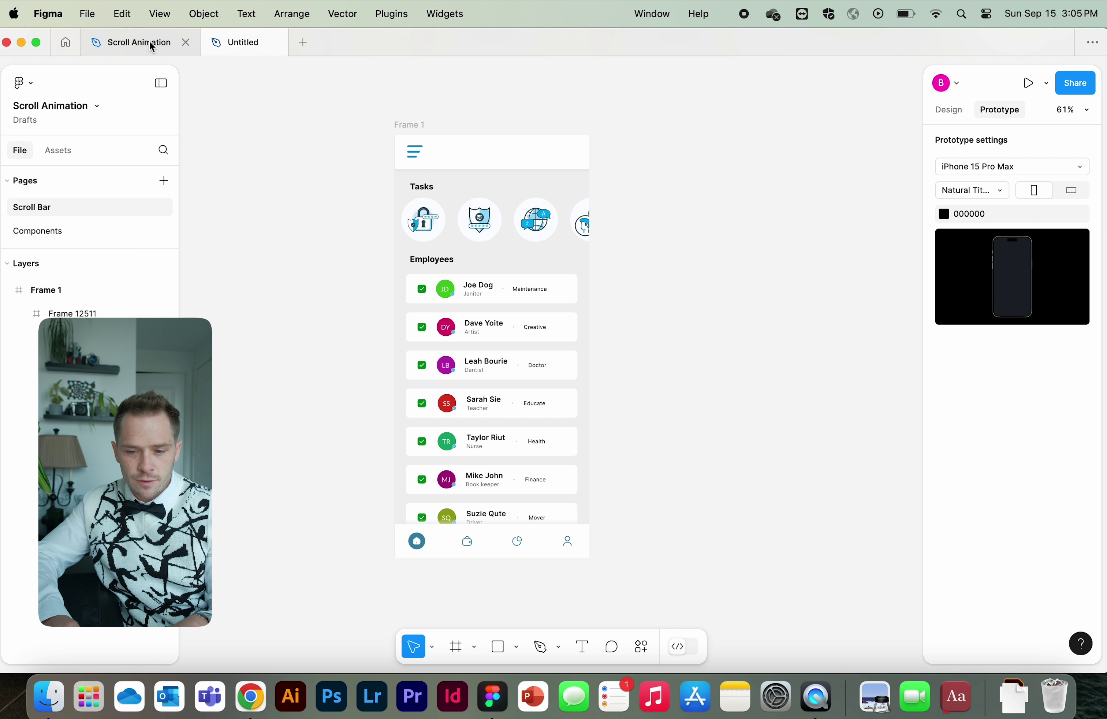
{"action": "left_click", "coordinate": [76, 232]}
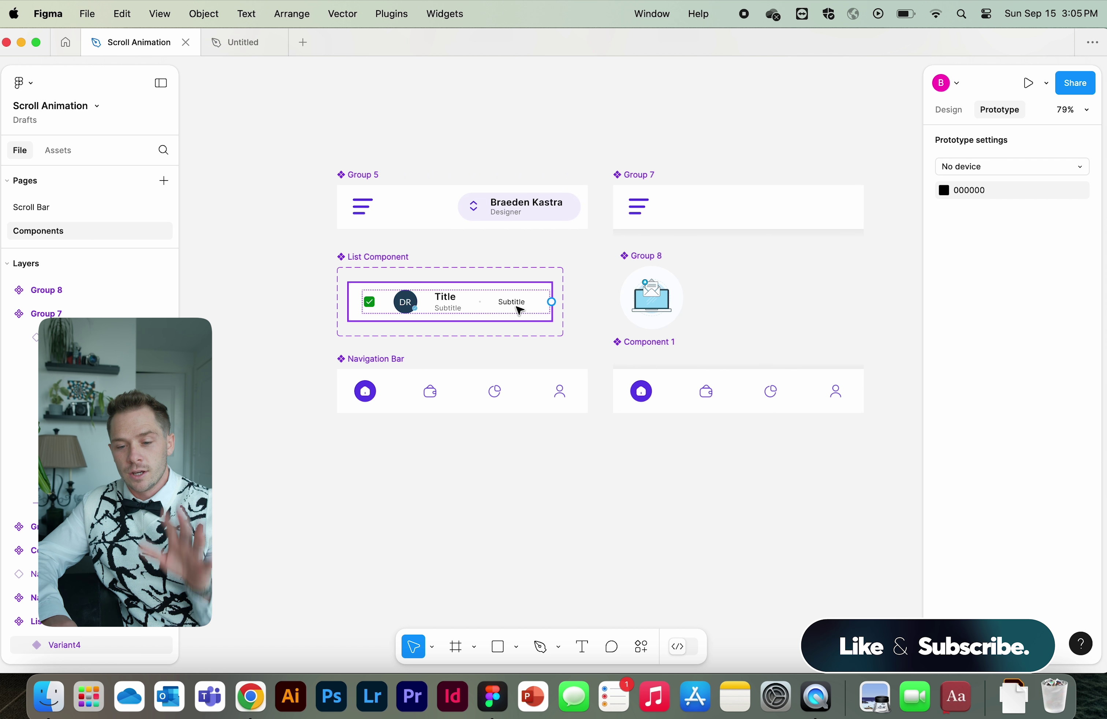
{"action": "scroll", "coordinate": [444, 248], "scroll_direction": "right", "scroll_amount": 5}
{"action": "scroll", "coordinate": [444, 247], "scroll_direction": "down", "scroll_amount": 1}
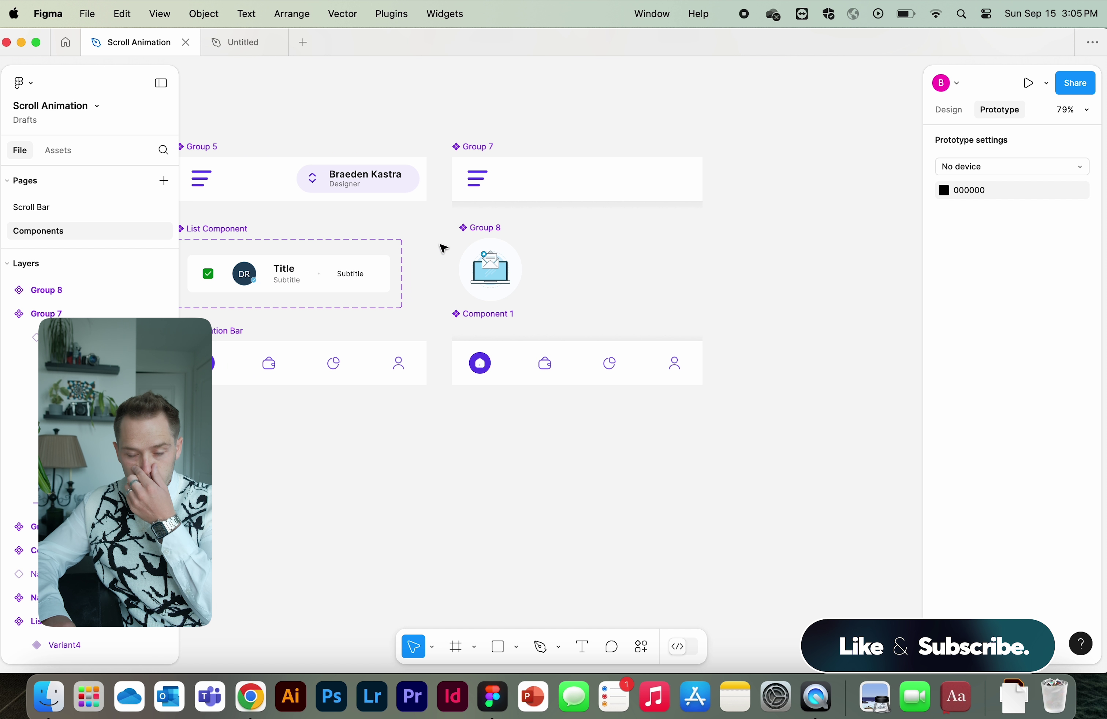
{"action": "scroll", "coordinate": [444, 248], "scroll_direction": "left", "scroll_amount": 4}
{"action": "scroll", "coordinate": [444, 248], "scroll_direction": "right", "scroll_amount": 3}
{"action": "scroll", "coordinate": [443, 248], "scroll_direction": "down", "scroll_amount": 1}
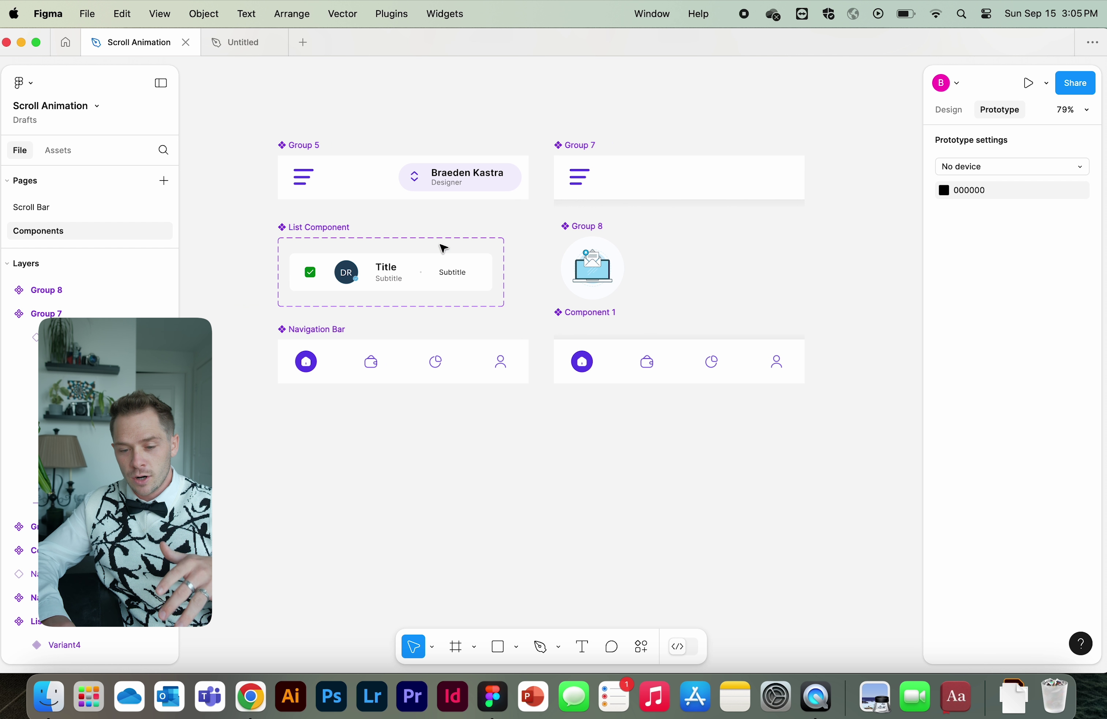
{"action": "scroll", "coordinate": [444, 248], "scroll_direction": "right", "scroll_amount": 3}
{"action": "scroll", "coordinate": [443, 247], "scroll_direction": "down", "scroll_amount": 1}
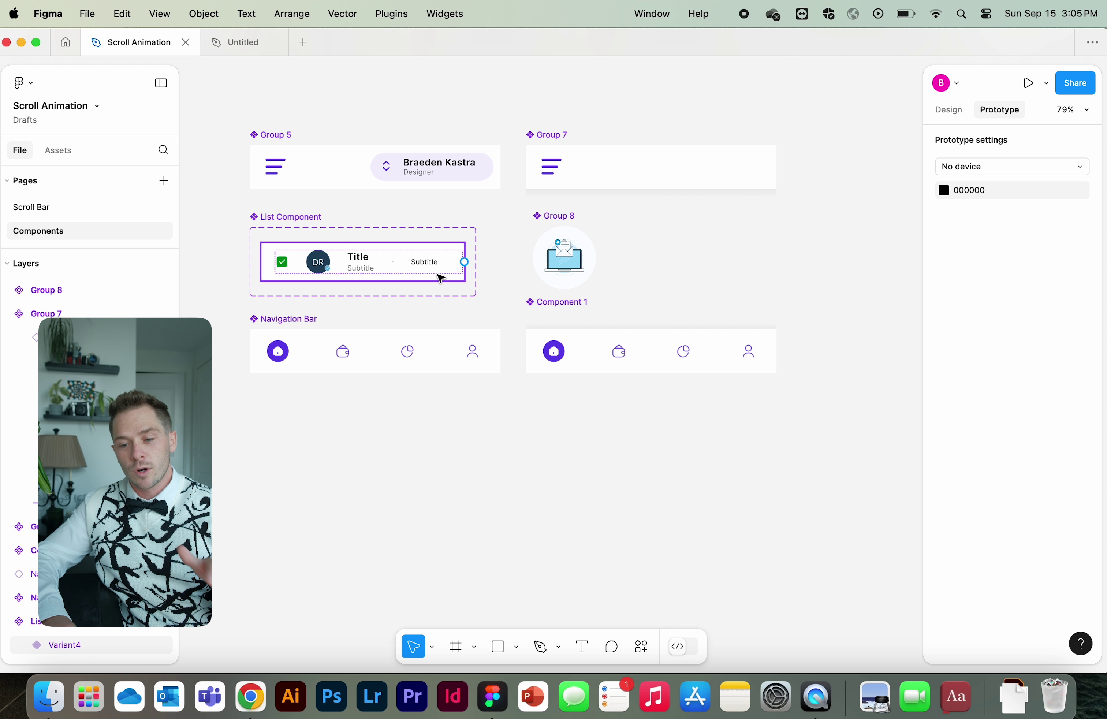
Step: Select the Group 7 header, Component 1 nav bar, Group 8 task icon and list row
{"action": "left_click", "coordinate": [569, 253]}
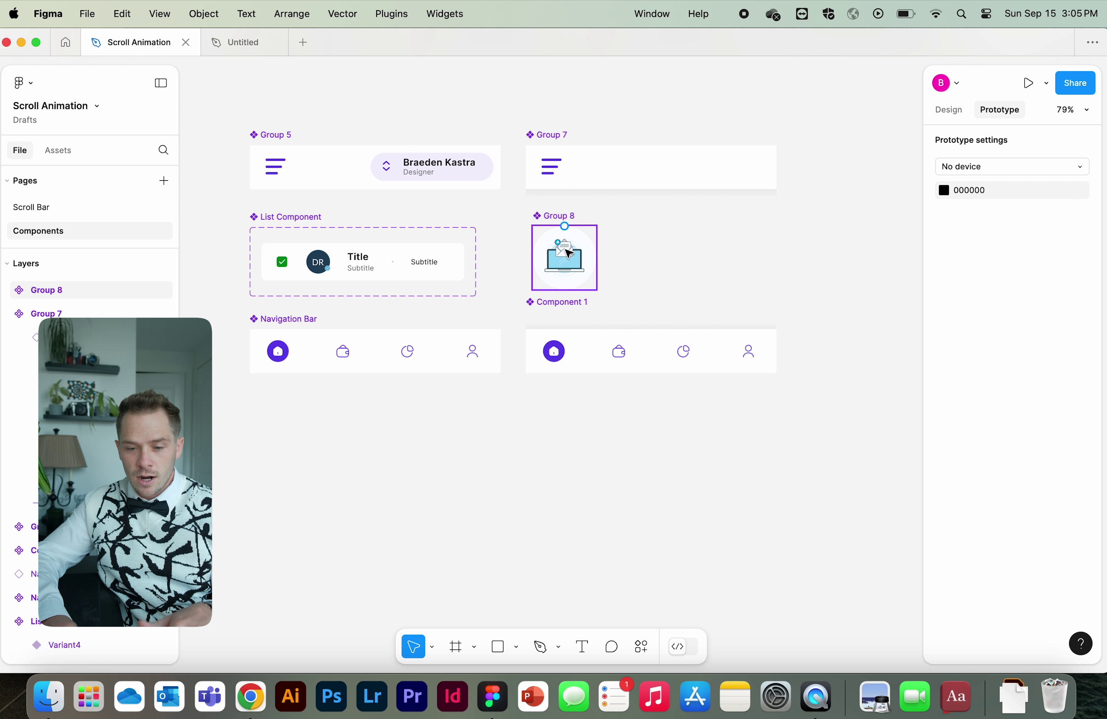
{"action": "left_click", "coordinate": [504, 261]}
{"action": "scroll", "coordinate": [504, 261], "scroll_direction": "up", "scroll_amount": 3}
{"action": "scroll", "coordinate": [504, 262], "scroll_direction": "left", "scroll_amount": 2}
{"action": "left_click_drag", "start_coordinate": [248, 121], "coordinate": [815, 418]}
{"action": "left_click", "coordinate": [567, 70]}
{"action": "left_click", "coordinate": [571, 170]}
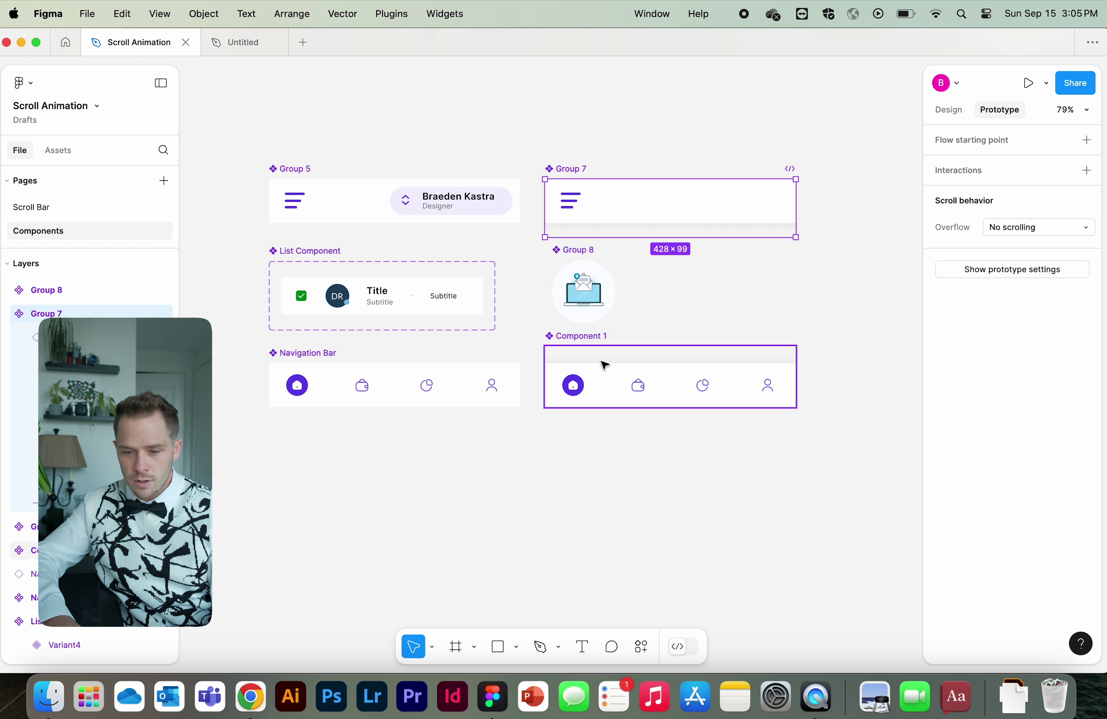
{"action": "left_click", "coordinate": [627, 375], "text": "shift"}
{"action": "left_click", "coordinate": [586, 299], "text": "shift"}
{"action": "left_click", "coordinate": [424, 302], "text": "shift"}
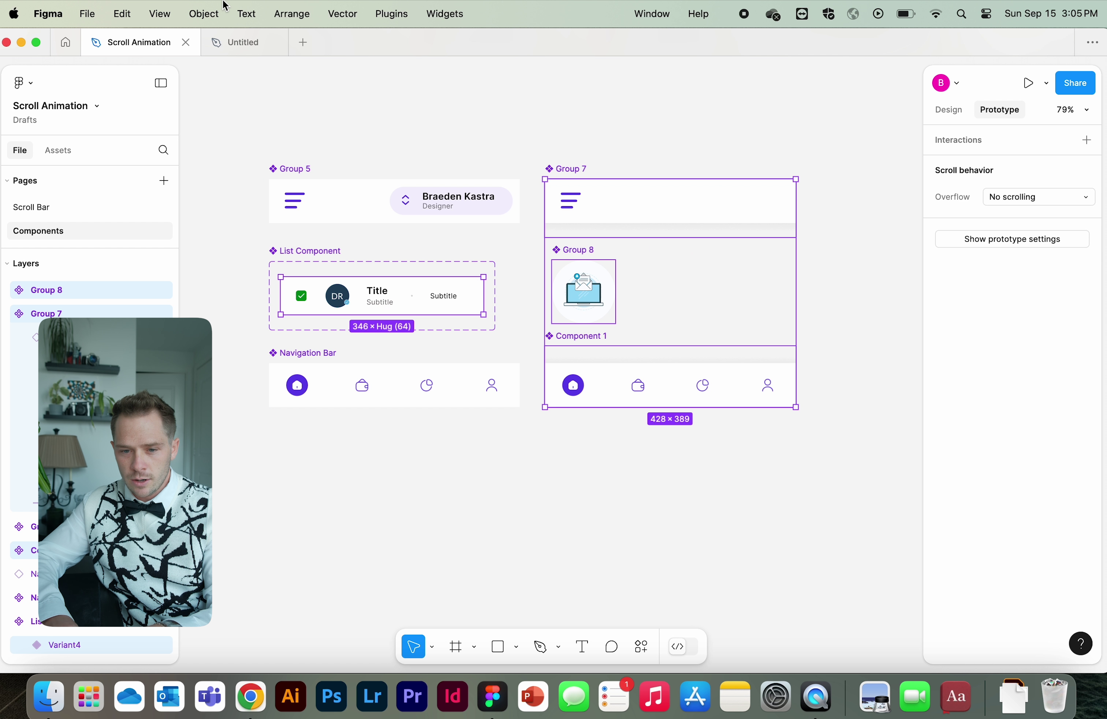
Step: Copy the four components into the Untitled file and move them beside the phone frame
{"action": "key", "text": "super+c"}
{"action": "left_click", "coordinate": [277, 77]}
{"action": "left_click", "coordinate": [243, 42]}
{"action": "key", "text": "super+v"}
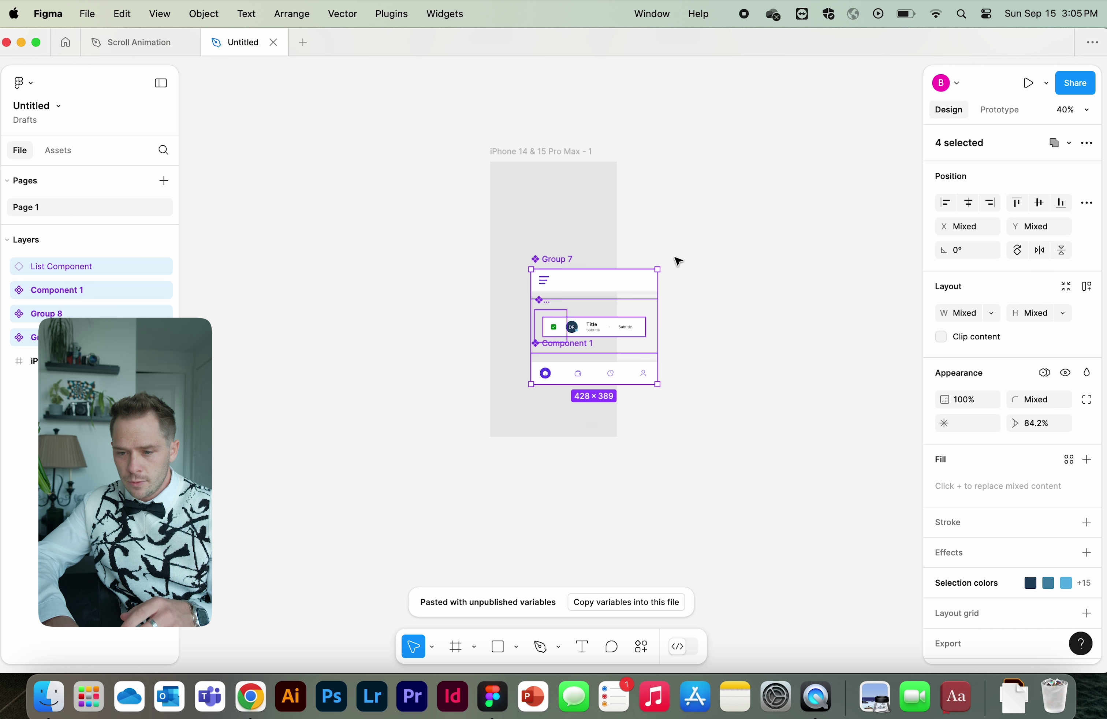
{"action": "left_click_drag", "start_coordinate": [615, 279], "coordinate": [739, 193]}
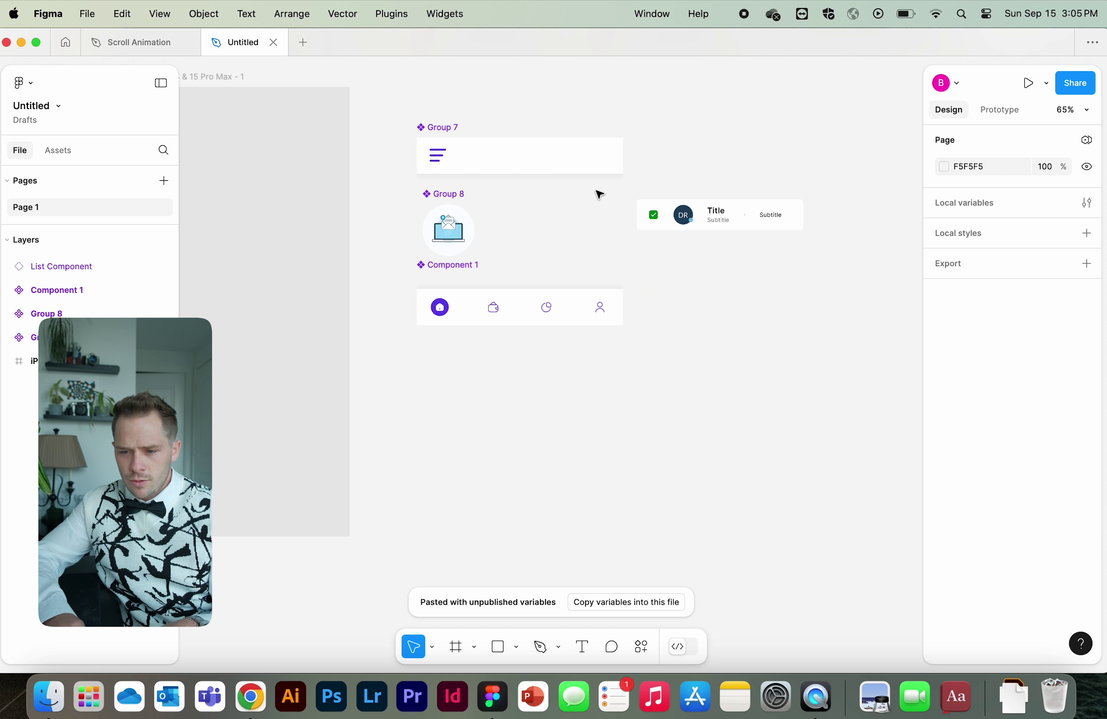
Step: Place the task icon above the list row, duplicate the row below it, and select both rows
{"action": "scroll", "coordinate": [595, 190], "scroll_direction": "down", "scroll_amount": 1}
{"action": "left_click", "coordinate": [672, 206]}
{"action": "left_click_drag", "start_coordinate": [455, 227], "coordinate": [724, 154]}
{"action": "scroll", "coordinate": [607, 112], "scroll_direction": "right", "scroll_amount": 5}
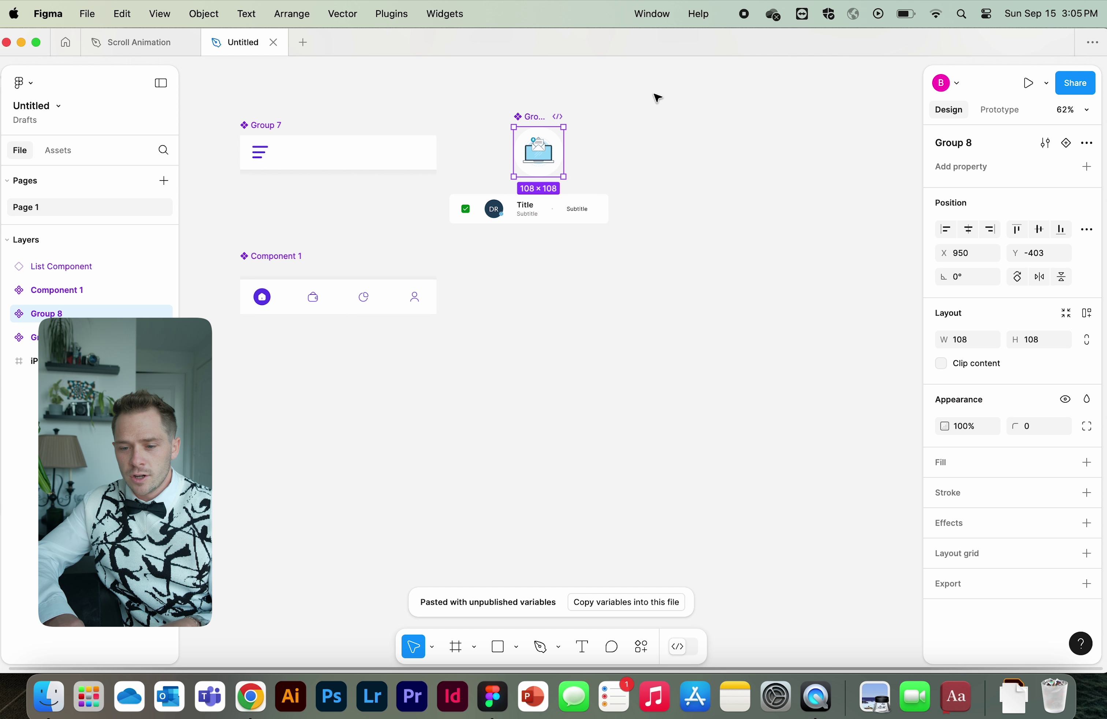
{"action": "left_click_drag", "start_coordinate": [533, 147], "coordinate": [509, 130]}
{"action": "left_click_drag", "start_coordinate": [524, 203], "coordinate": [556, 202]}
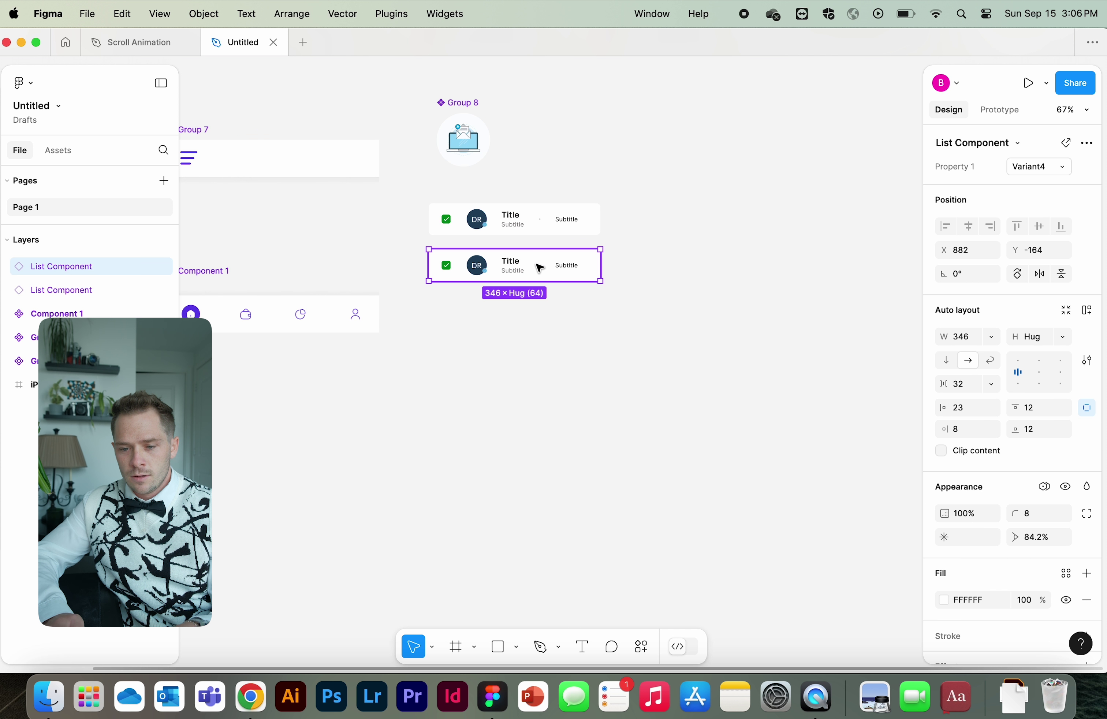
{"action": "key", "text": "super+z"}
{"action": "left_click", "coordinate": [607, 187]}
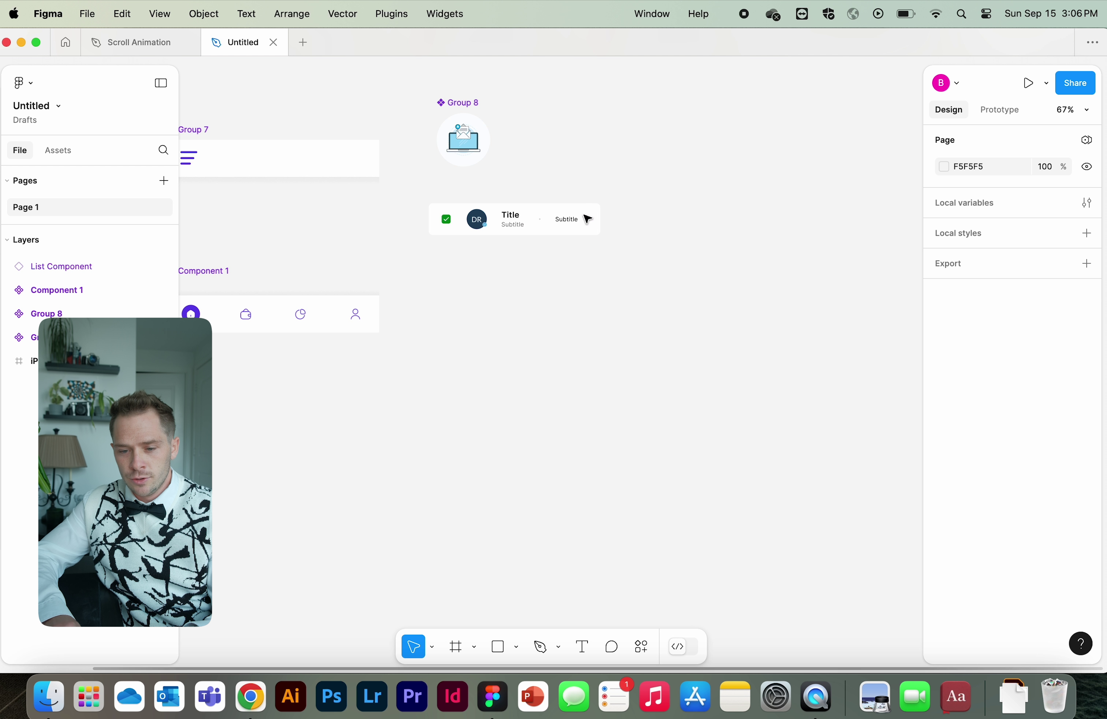
{"action": "left_click_drag", "start_coordinate": [544, 224], "coordinate": [544, 259]}
{"action": "left_click_drag", "start_coordinate": [635, 311], "coordinate": [425, 197]}
Step: Wrap the two list rows in a vertical auto-layout frame and duplicate them to seven rows
{"action": "key", "text": "shift+a"}
{"action": "left_click", "coordinate": [520, 257]}
{"action": "left_click", "coordinate": [647, 238]}
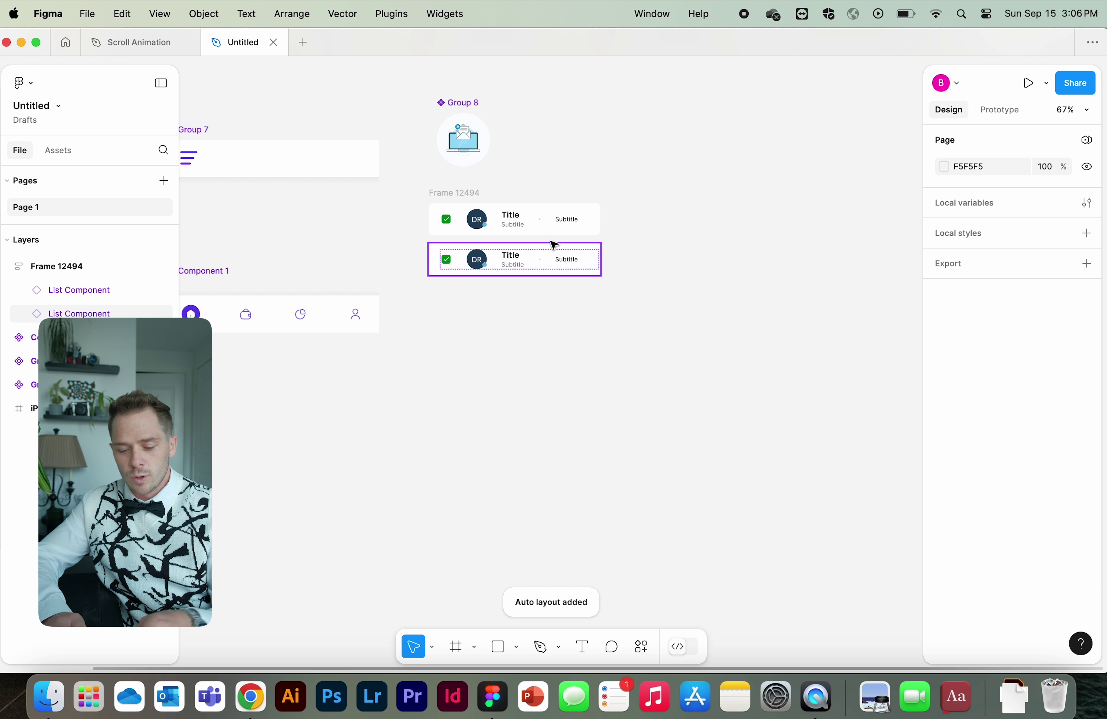
{"action": "left_click", "coordinate": [550, 256]}
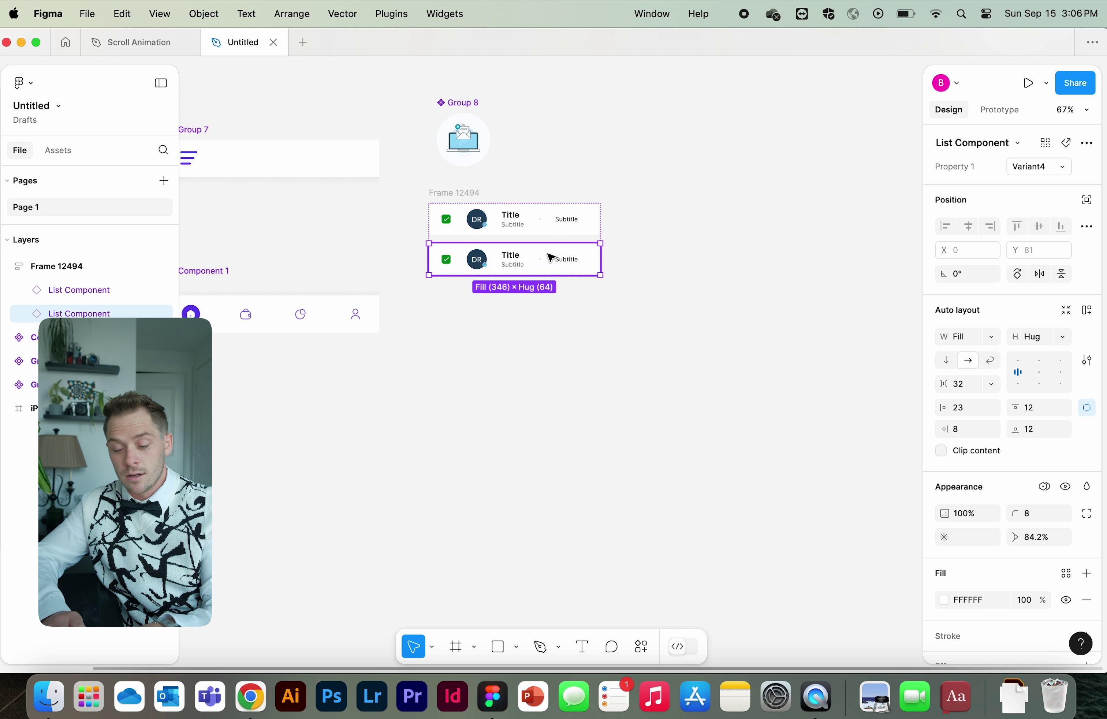
{"action": "key", "text": "super+d"}
{"action": "key", "text": "super+d"}
{"action": "key", "text": "super+d"}
{"action": "key", "text": "super+d"}
{"action": "key", "text": "super+d"}
{"action": "left_click", "coordinate": [668, 240]}
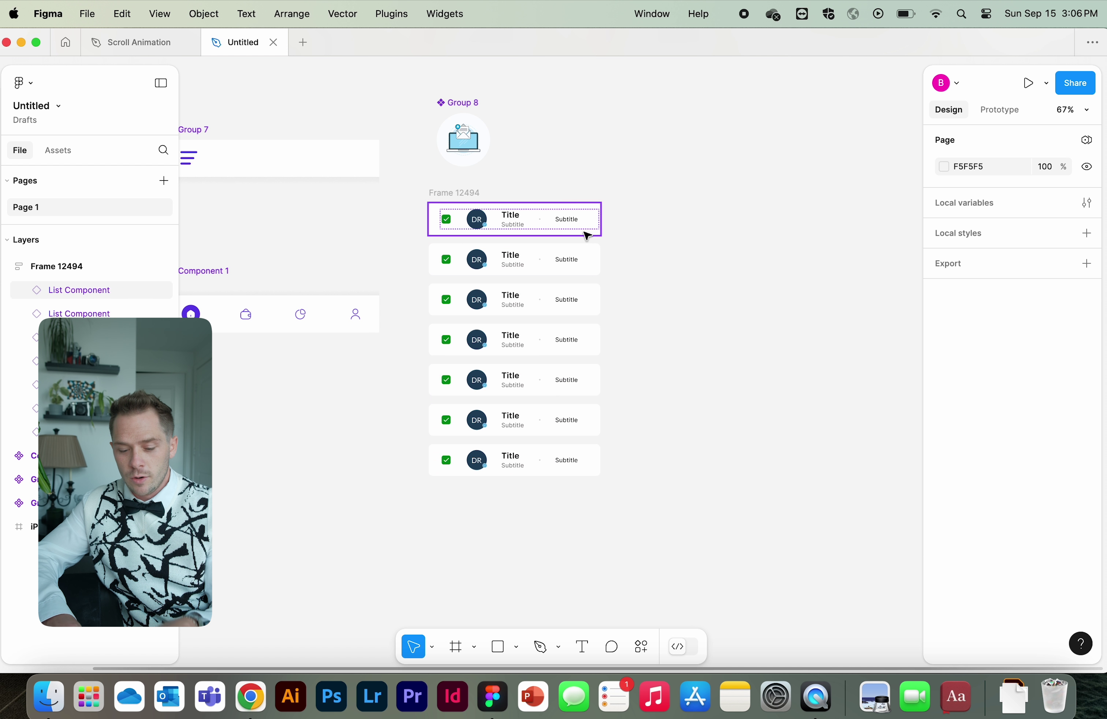
Step: Duplicate the task icon, wrap both in a horizontal auto-layout frame, and extend to seven icons
{"action": "scroll", "coordinate": [521, 217], "scroll_direction": "up", "scroll_amount": 3}
{"action": "left_click", "coordinate": [472, 210]}
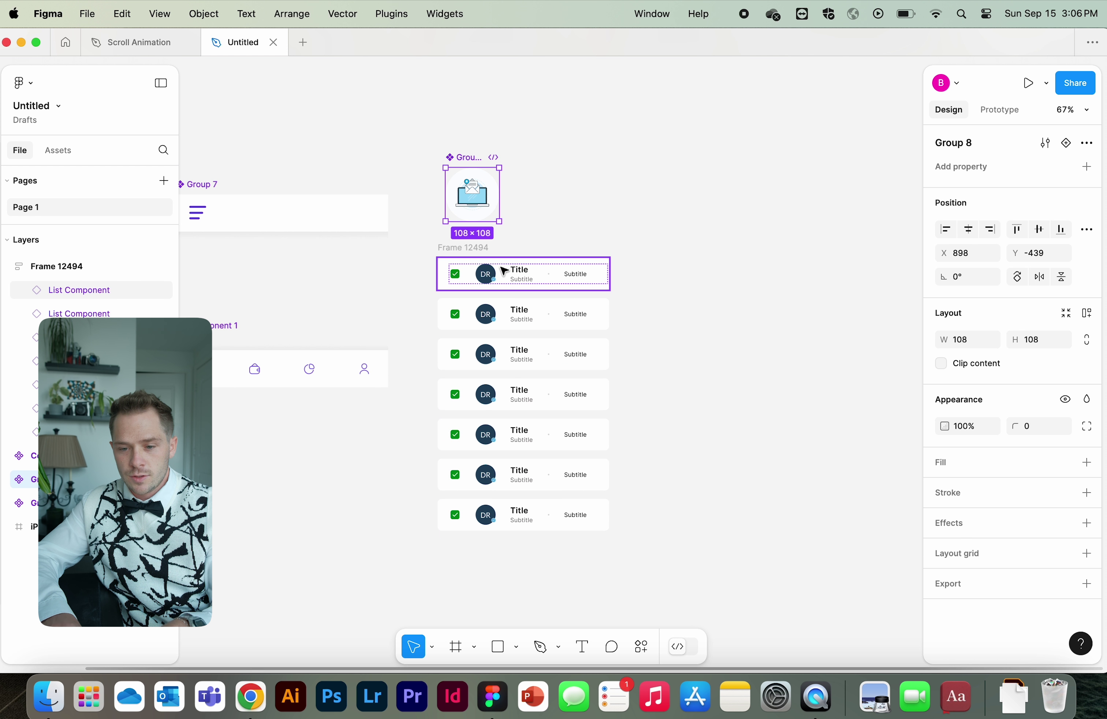
{"action": "left_click", "coordinate": [620, 156]}
{"action": "left_click", "coordinate": [472, 214]}
{"action": "left_click_drag", "start_coordinate": [472, 200], "coordinate": [537, 200]}
{"action": "left_click", "coordinate": [619, 231]}
{"action": "left_click_drag", "start_coordinate": [619, 231], "coordinate": [440, 167]}
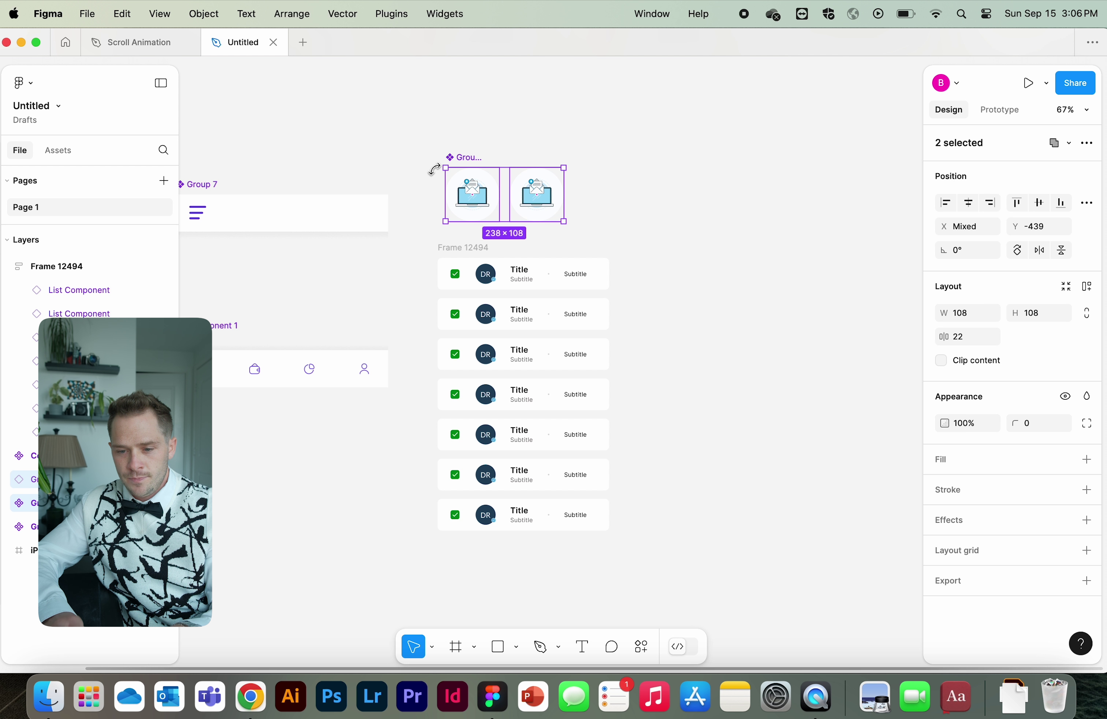
{"action": "key", "text": "shift+a"}
{"action": "left_click", "coordinate": [538, 196]}
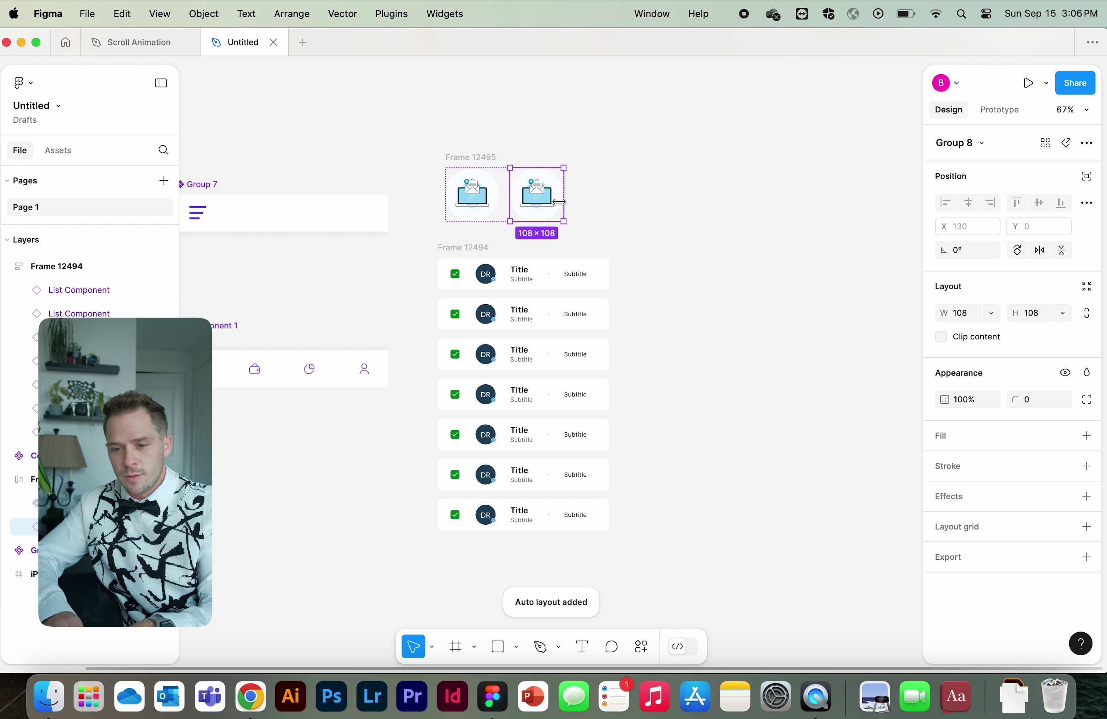
{"action": "key", "text": "super+d"}
{"action": "key", "text": "super+d"}
{"action": "key", "text": "super+d"}
{"action": "key", "text": "super+d"}
{"action": "key", "text": "super+d"}
Step: Wrap the Frame 12495 icon row in its own frame using Frame selection
{"action": "left_click", "coordinate": [491, 270]}
{"action": "scroll", "coordinate": [491, 270], "scroll_direction": "down", "scroll_amount": 1}
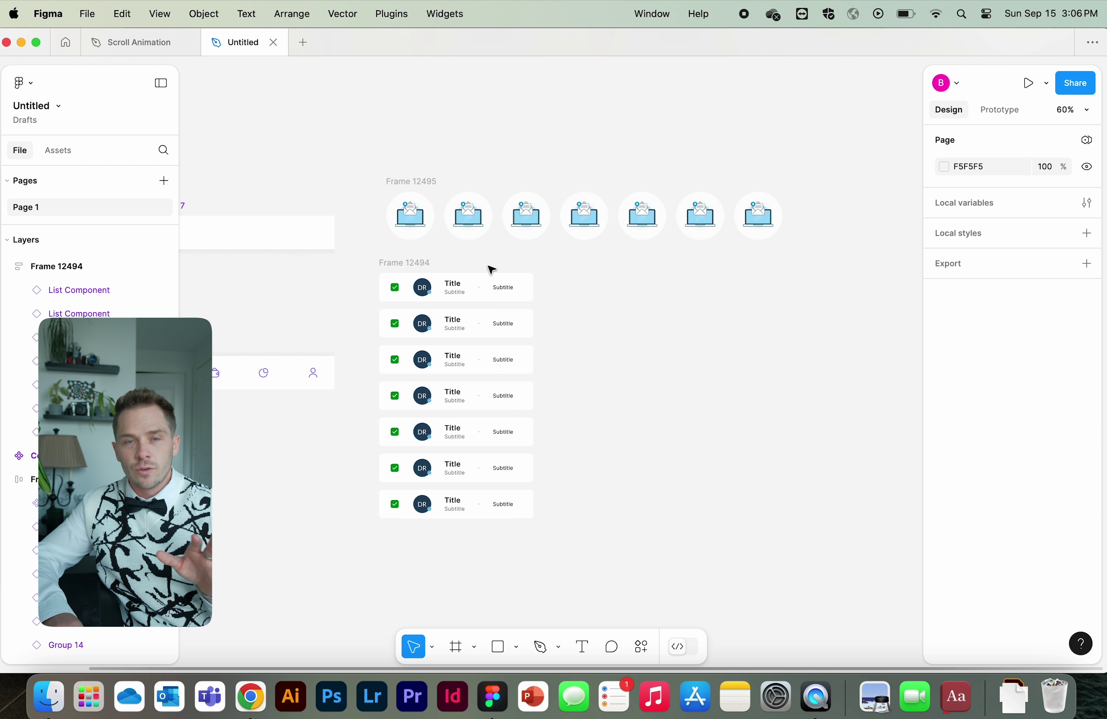
{"action": "scroll", "coordinate": [491, 270], "scroll_direction": "up", "scroll_amount": 2}
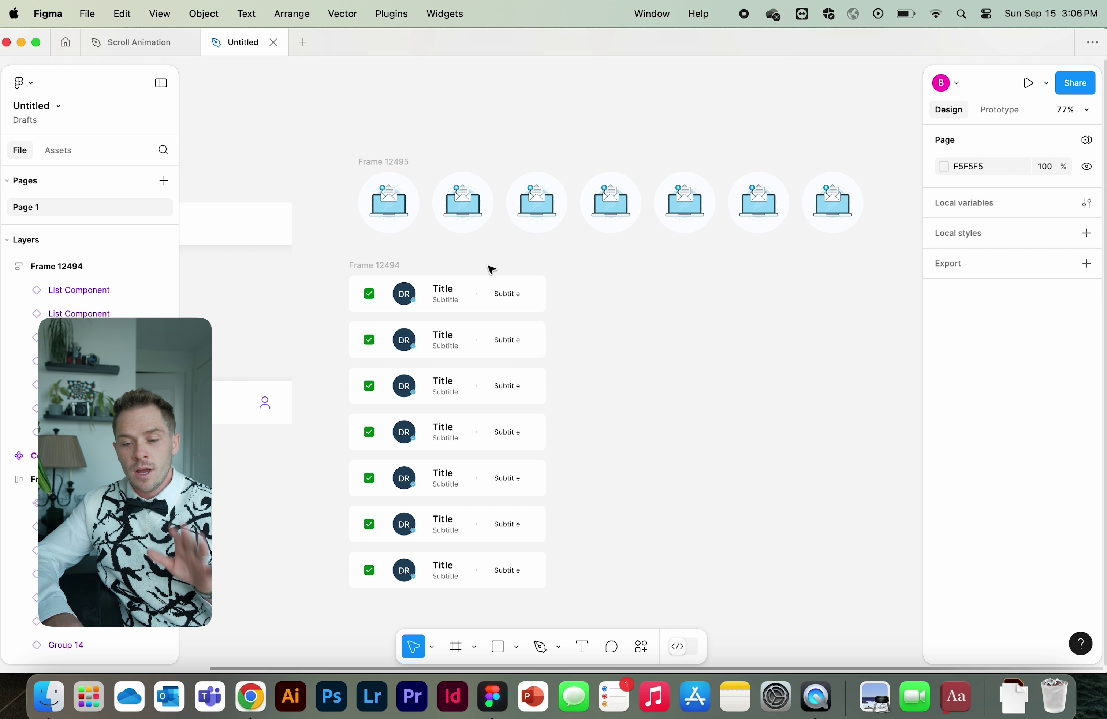
{"action": "scroll", "coordinate": [491, 270], "scroll_direction": "down", "scroll_amount": 1}
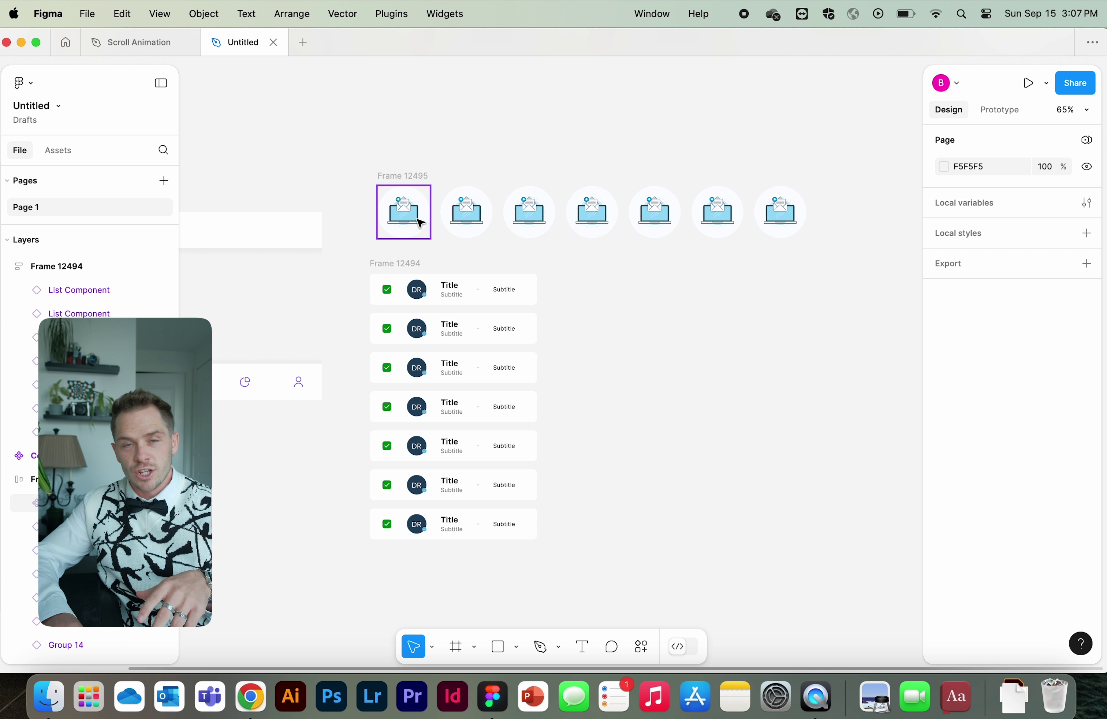
{"action": "left_click", "coordinate": [484, 223]}
{"action": "scroll", "coordinate": [528, 259], "scroll_direction": "up", "scroll_amount": 2}
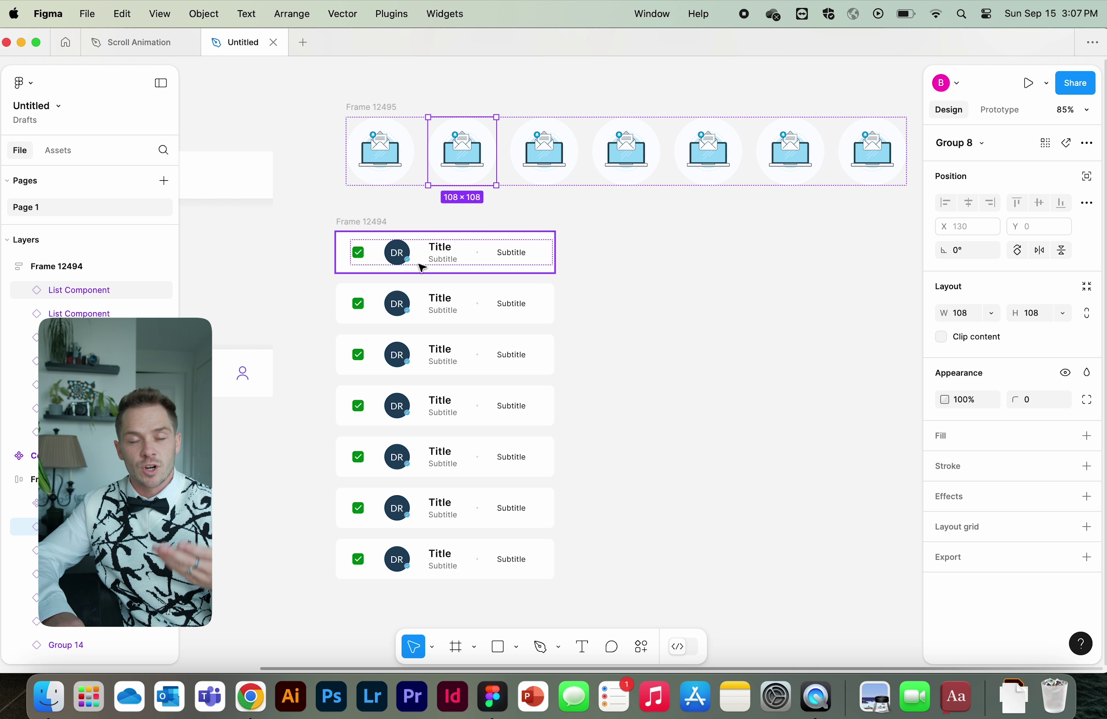
{"action": "scroll", "coordinate": [420, 277], "scroll_direction": "left", "scroll_amount": 3}
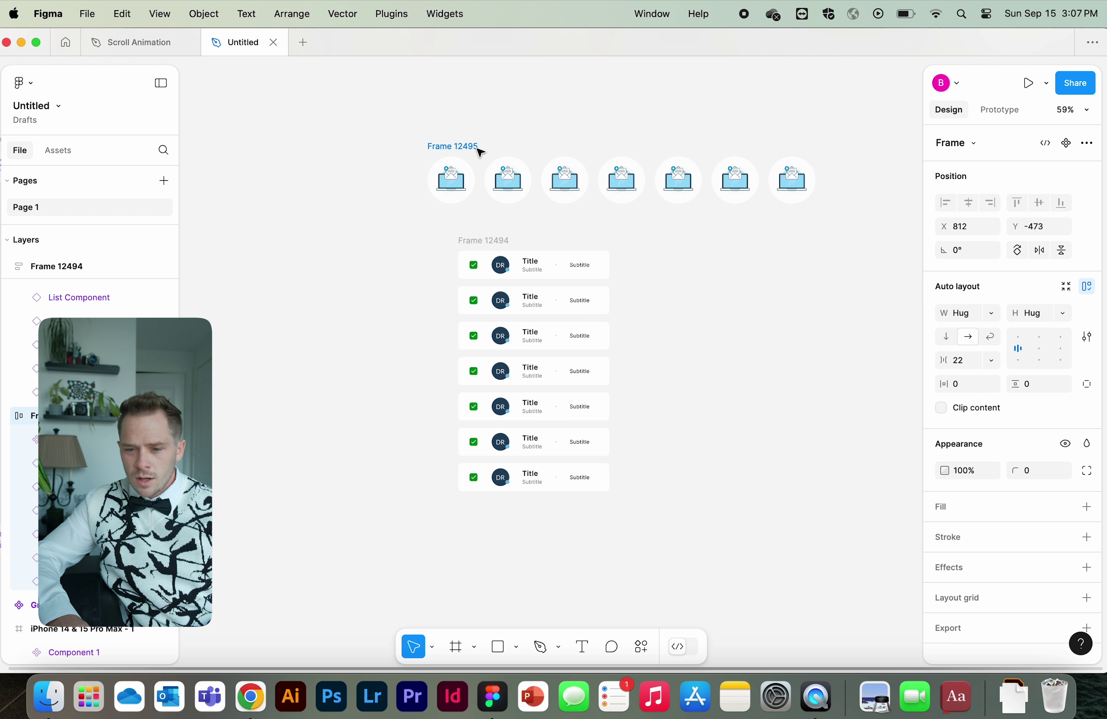
{"action": "left_click_drag", "start_coordinate": [477, 150], "coordinate": [481, 153]}
{"action": "left_click", "coordinate": [464, 115]}
{"action": "scroll", "coordinate": [464, 113], "scroll_direction": "right", "scroll_amount": 3}
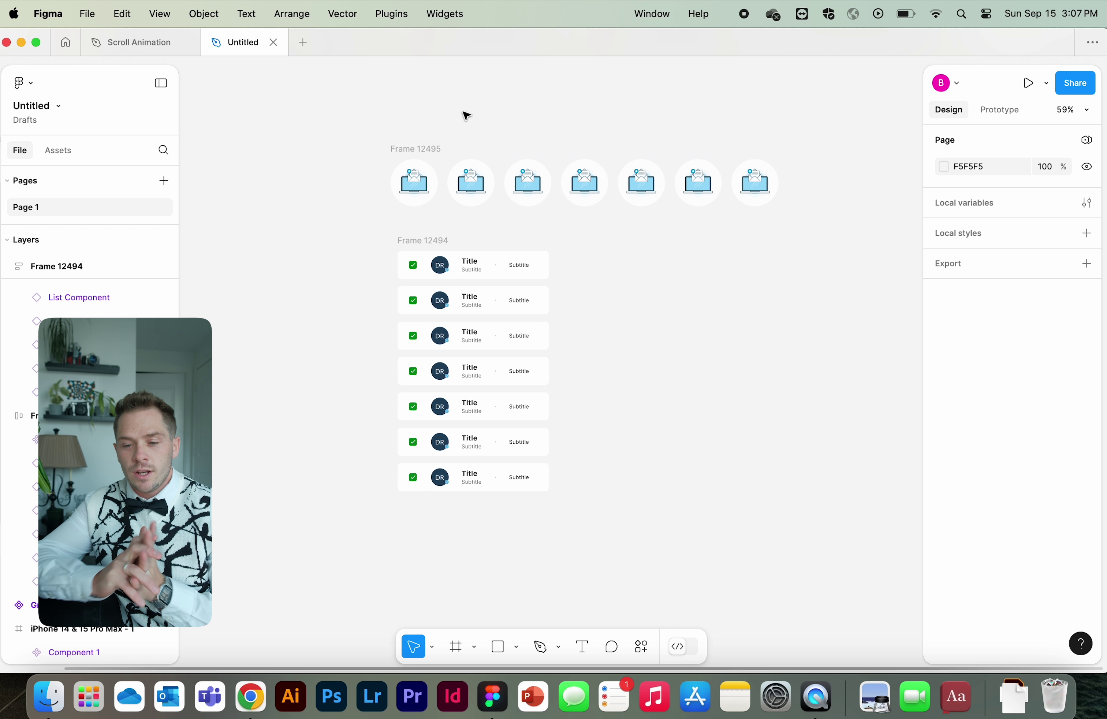
{"action": "left_click_drag", "start_coordinate": [367, 106], "coordinate": [796, 226]}
{"action": "left_click", "coordinate": [355, 158]}
{"action": "left_click_drag", "start_coordinate": [332, 117], "coordinate": [870, 212]}
{"action": "right_click", "coordinate": [522, 173]}
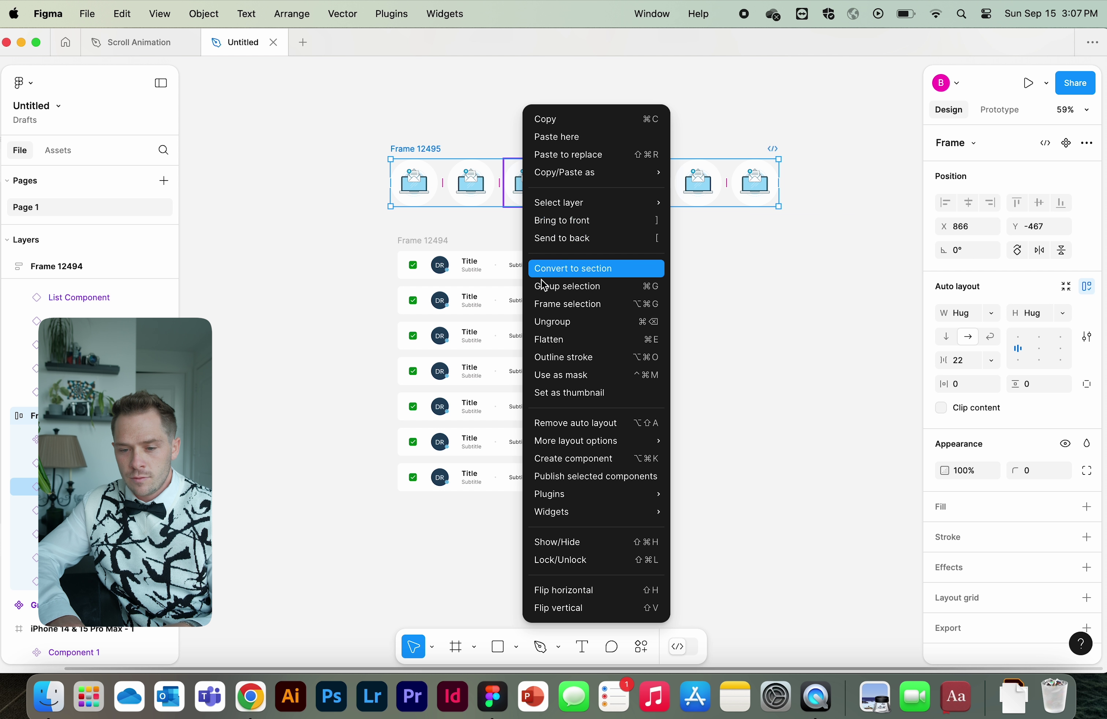
{"action": "left_click", "coordinate": [555, 313]}
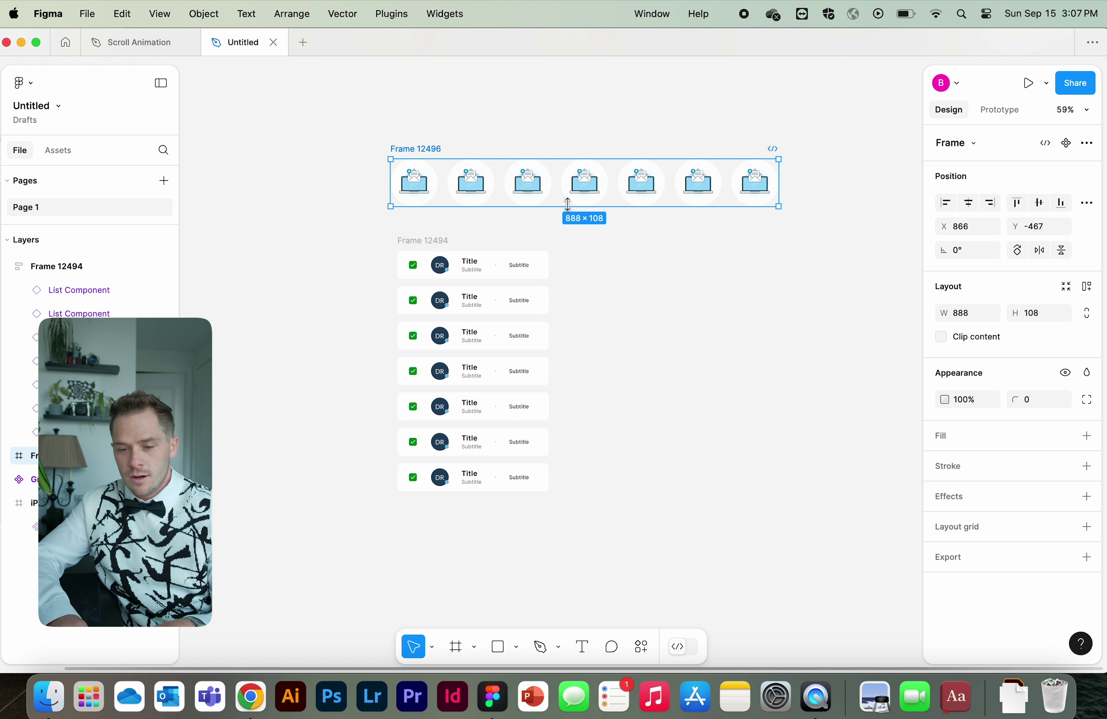
Step: Wrap the employee list in its own 346×550 frame, with content clipping on the frames
{"action": "left_click", "coordinate": [542, 236]}
{"action": "left_click_drag", "start_coordinate": [360, 230], "coordinate": [671, 536]}
{"action": "right_click", "coordinate": [496, 343]}
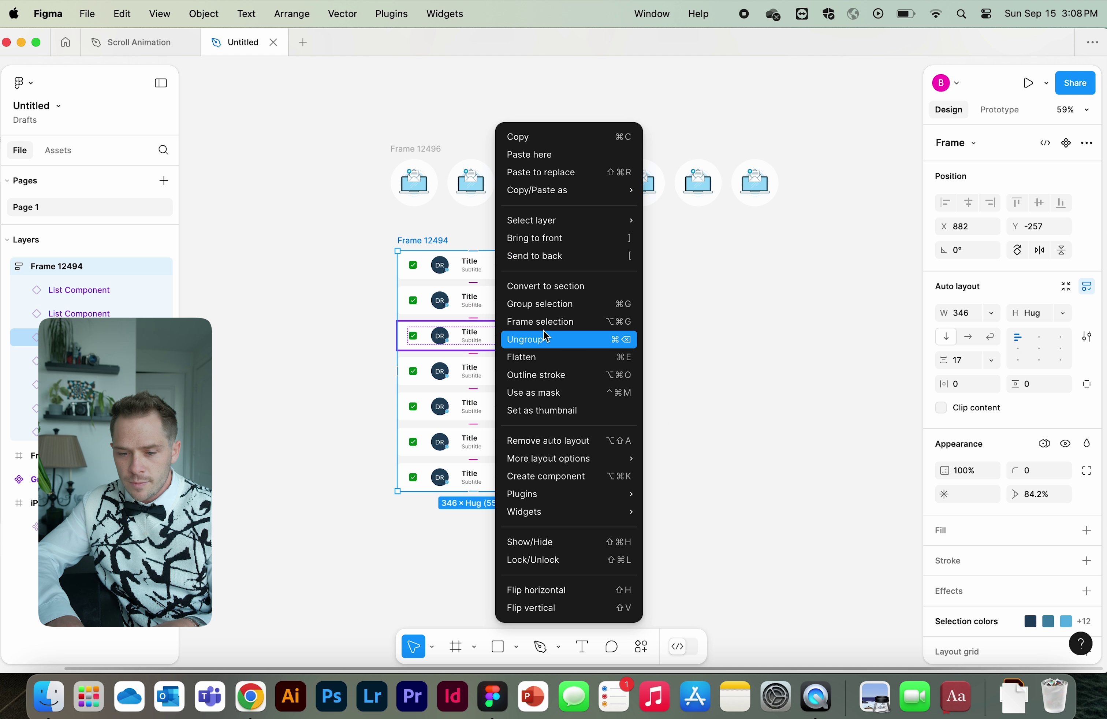
{"action": "left_click", "coordinate": [590, 318]}
{"action": "left_click", "coordinate": [589, 316]}
{"action": "scroll", "coordinate": [506, 295], "scroll_direction": "up", "scroll_amount": 3}
{"action": "left_click", "coordinate": [365, 163]}
{"action": "scroll", "coordinate": [506, 264], "scroll_direction": "left", "scroll_amount": 3}
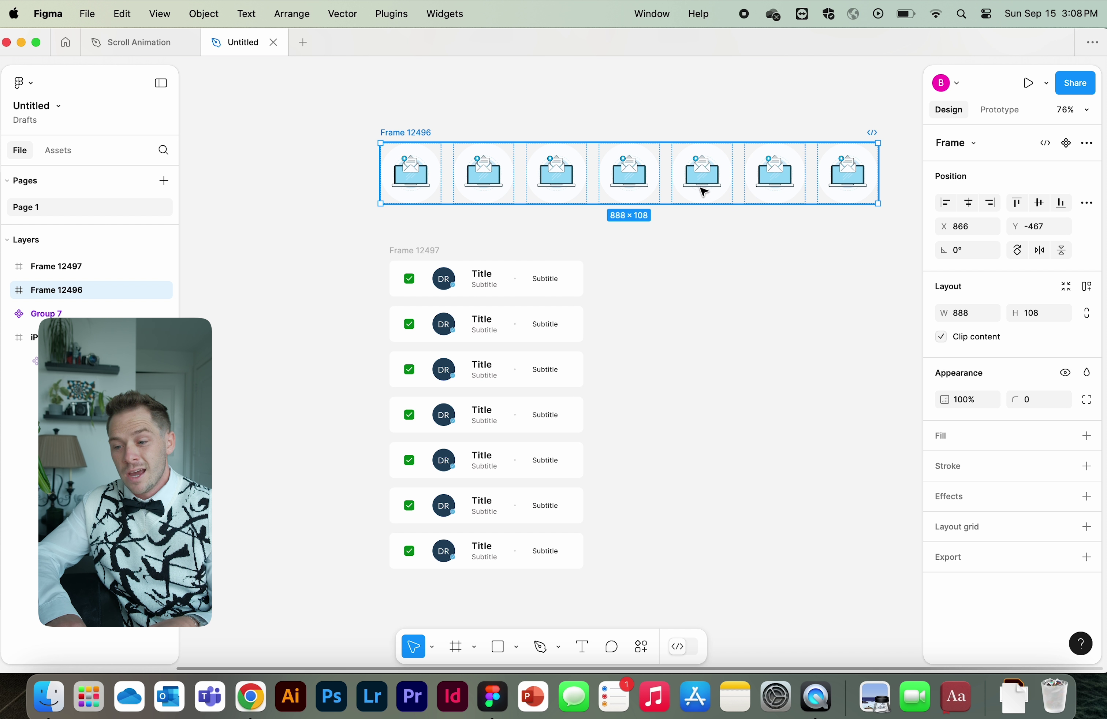
{"action": "left_click", "coordinate": [829, 347]}
{"action": "left_click", "coordinate": [405, 247]}
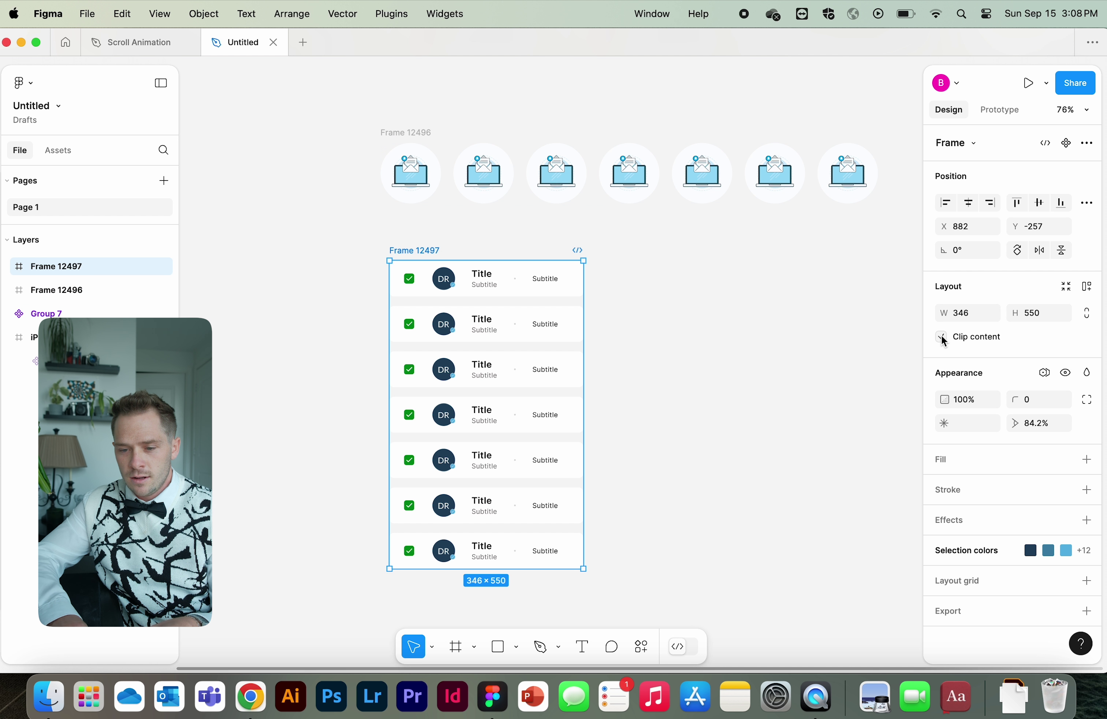
Step: Move the icon row frame and the employee list frame onto the iPhone screen
{"action": "left_click", "coordinate": [800, 294]}
{"action": "scroll", "coordinate": [799, 294], "scroll_direction": "down", "scroll_amount": 5}
{"action": "scroll", "coordinate": [803, 271], "scroll_direction": "right", "scroll_amount": 3}
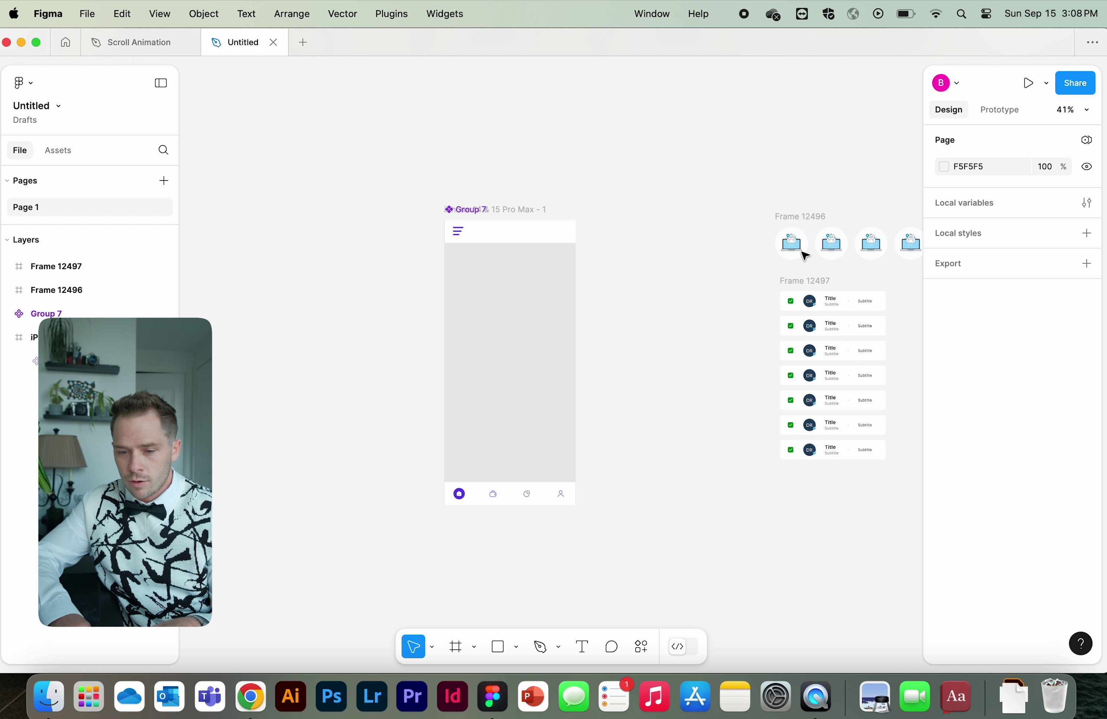
{"action": "left_click", "coordinate": [809, 218]}
{"action": "left_click_drag", "start_coordinate": [651, 237], "coordinate": [490, 261]}
{"action": "scroll", "coordinate": [490, 260], "scroll_direction": "up", "scroll_amount": 3}
{"action": "scroll", "coordinate": [491, 299], "scroll_direction": "up", "scroll_amount": 2}
{"action": "scroll", "coordinate": [491, 300], "scroll_direction": "right", "scroll_amount": 2}
{"action": "scroll", "coordinate": [490, 296], "scroll_direction": "right", "scroll_amount": 1}
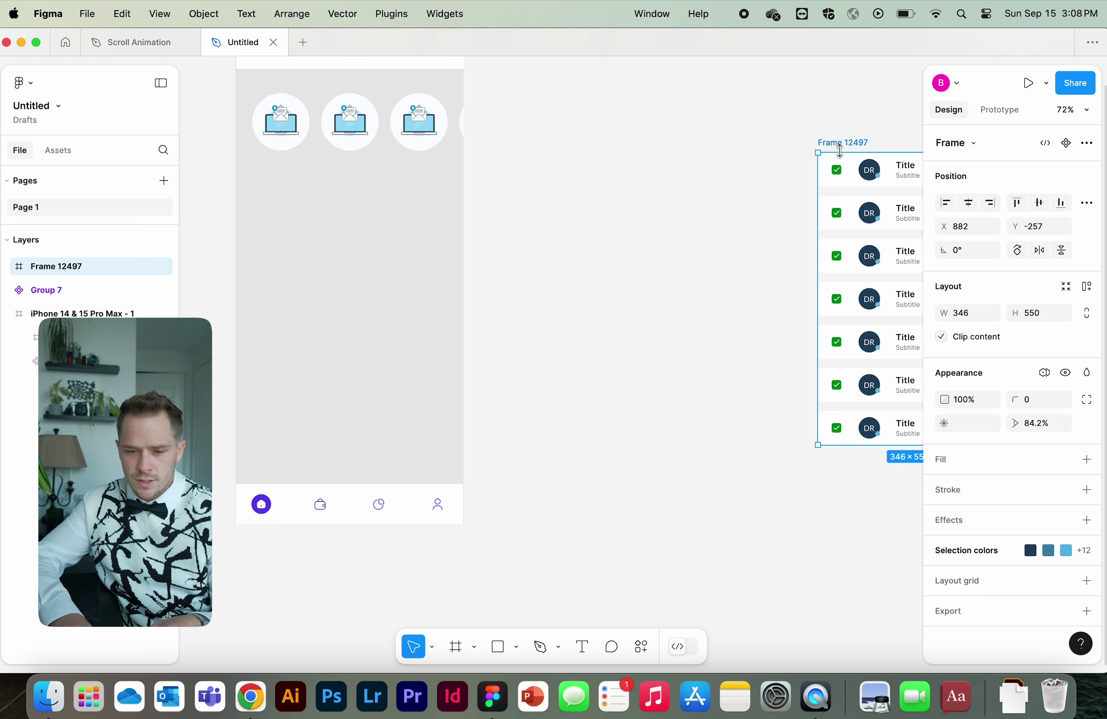
{"action": "left_click_drag", "start_coordinate": [842, 145], "coordinate": [289, 172]}
{"action": "left_click", "coordinate": [719, 149]}
{"action": "scroll", "coordinate": [720, 149], "scroll_direction": "up", "scroll_amount": 5}
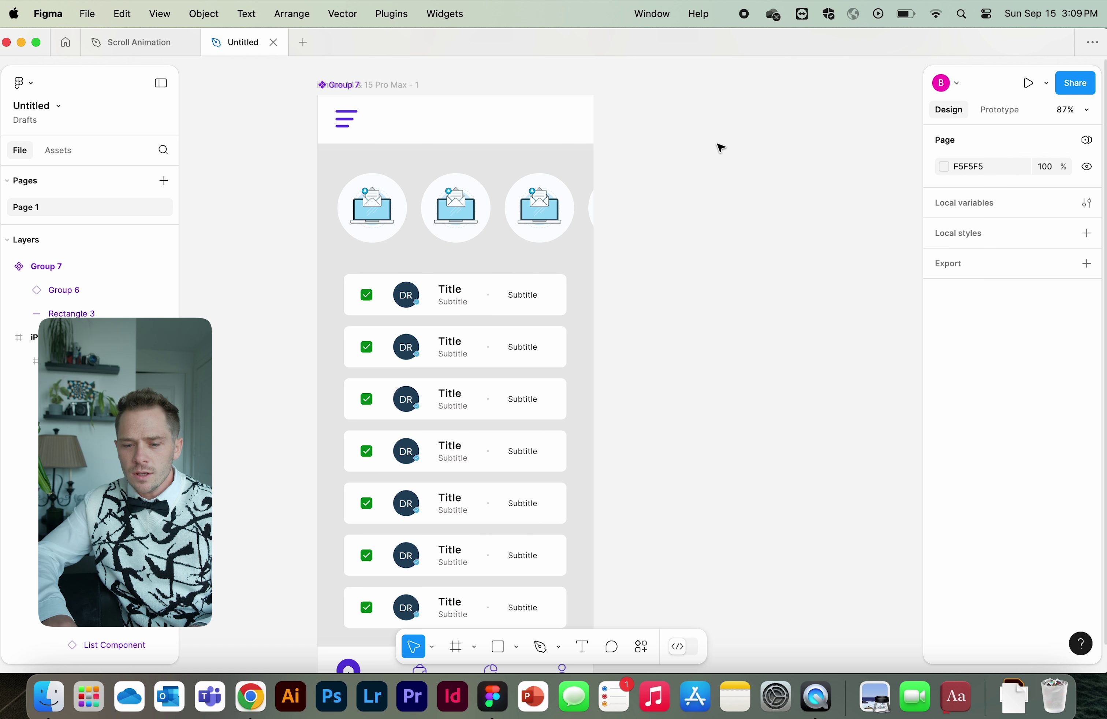
{"action": "scroll", "coordinate": [661, 223], "scroll_direction": "down", "scroll_amount": 4}
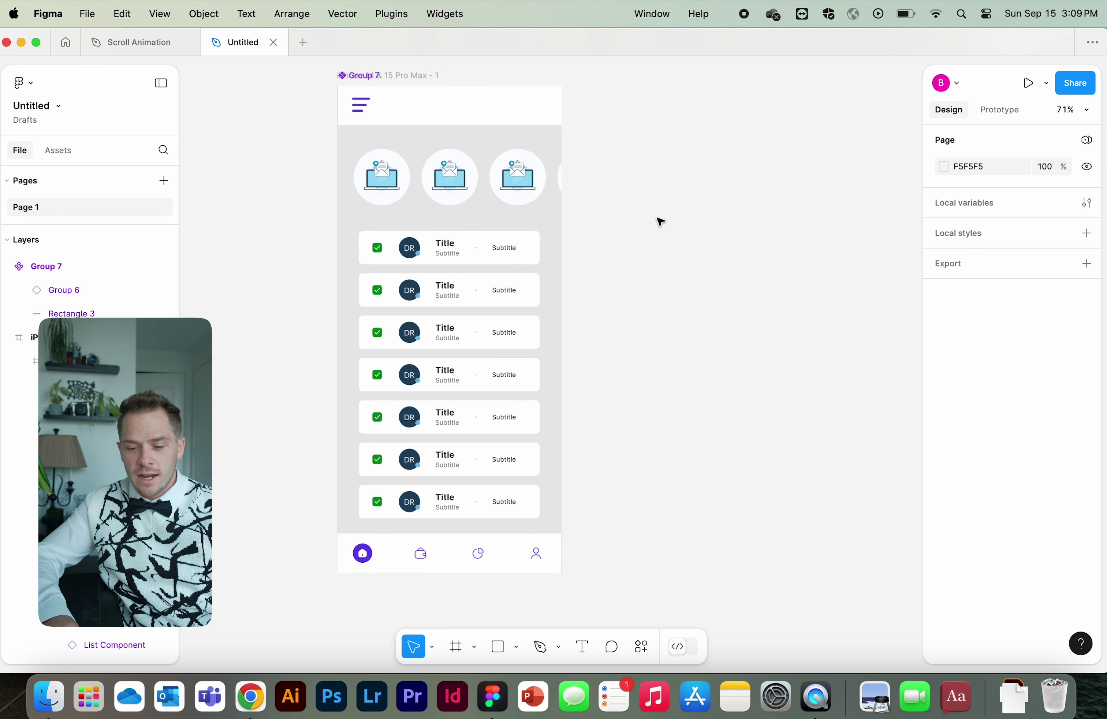
Step: Add auto layout to the list frame and cut its height to 579
{"action": "left_click", "coordinate": [467, 280]}
{"action": "scroll", "coordinate": [448, 418], "scroll_direction": "down", "scroll_amount": 1}
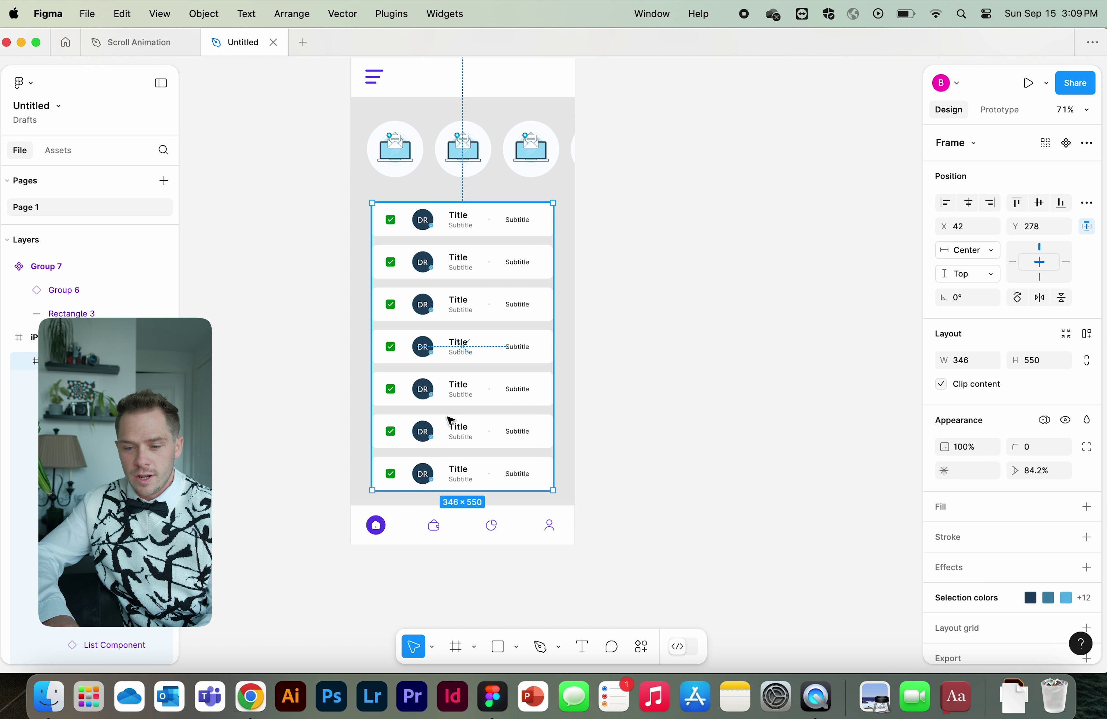
{"action": "key", "text": "shift+a"}
{"action": "scroll", "coordinate": [500, 427], "scroll_direction": "down", "scroll_amount": 6}
{"action": "scroll", "coordinate": [500, 428], "scroll_direction": "down", "scroll_amount": 3}
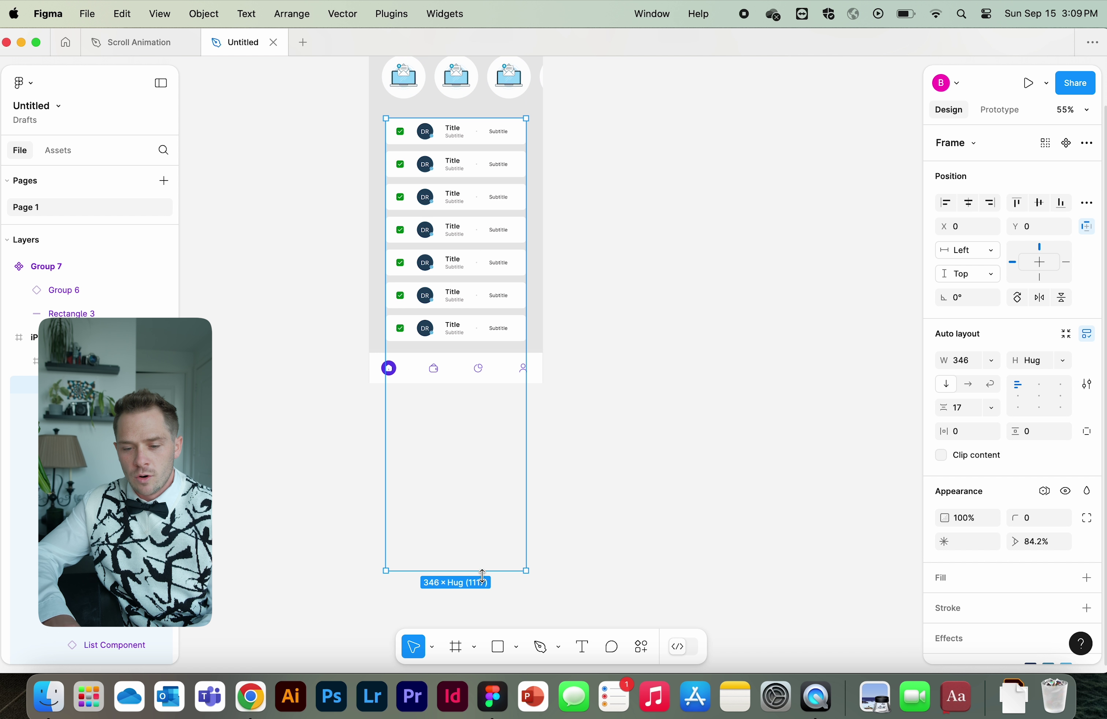
{"action": "scroll", "coordinate": [486, 508], "scroll_direction": "up", "scroll_amount": 3}
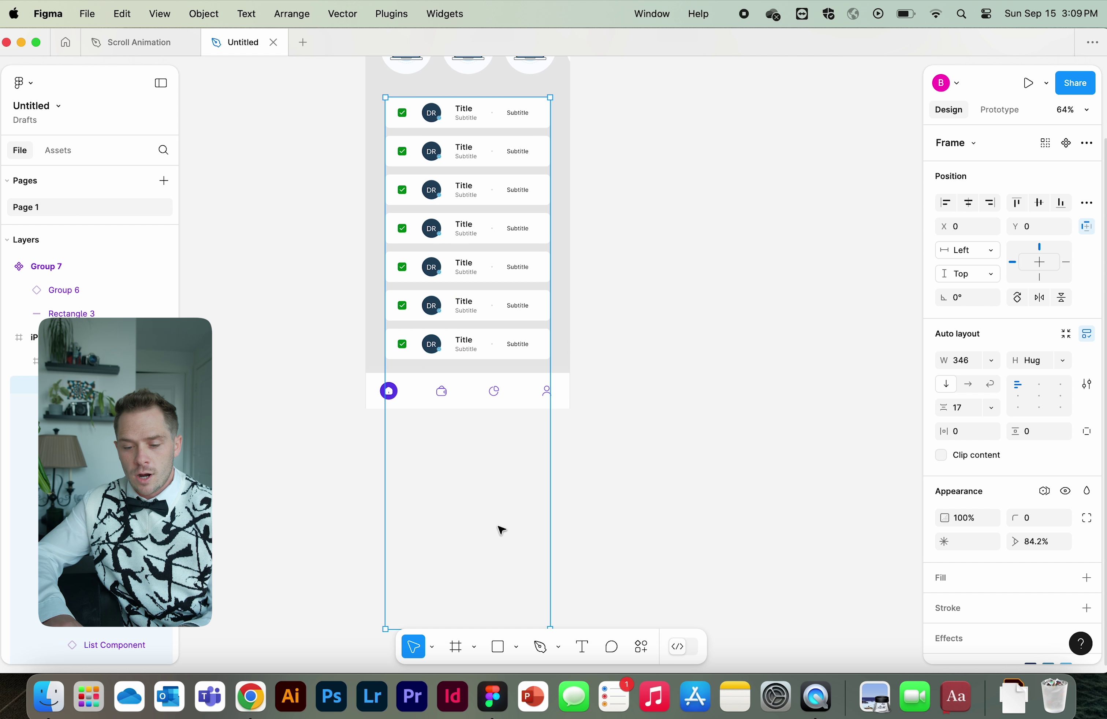
{"action": "scroll", "coordinate": [502, 530], "scroll_direction": "down", "scroll_amount": 2}
{"action": "left_click_drag", "start_coordinate": [505, 581], "coordinate": [485, 320]}
Step: Narrow the icon row frame to a fixed 390 width
{"action": "scroll", "coordinate": [485, 322], "scroll_direction": "up", "scroll_amount": 3}
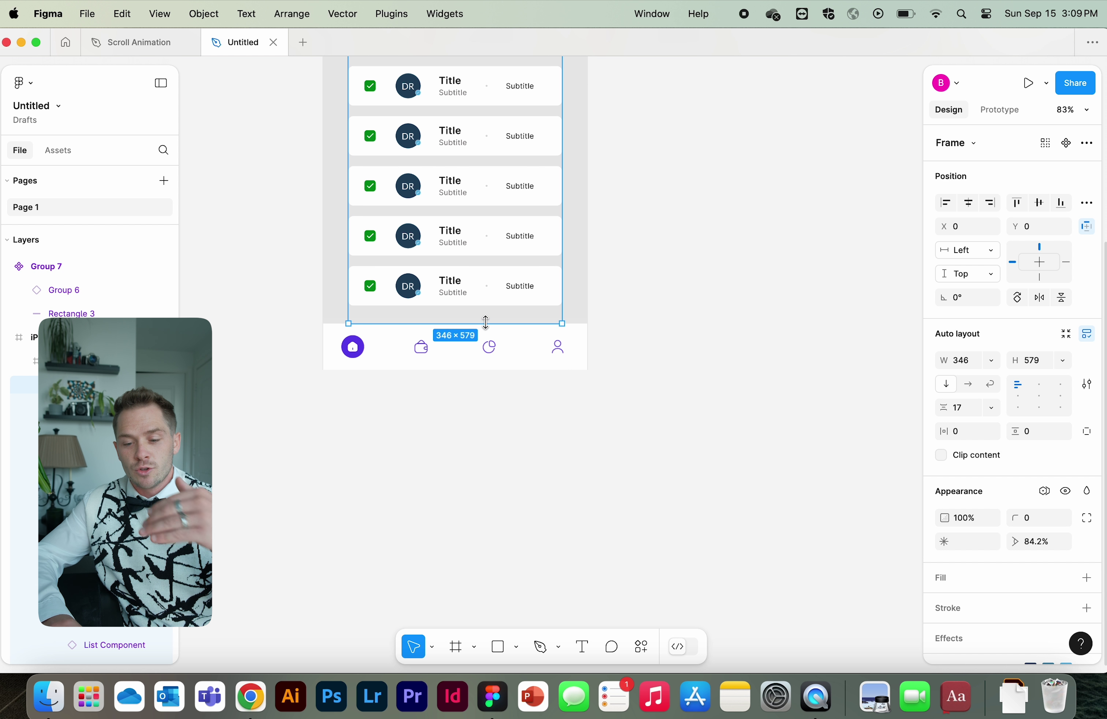
{"action": "scroll", "coordinate": [486, 322], "scroll_direction": "up", "scroll_amount": 3}
{"action": "scroll", "coordinate": [485, 322], "scroll_direction": "down", "scroll_amount": 2}
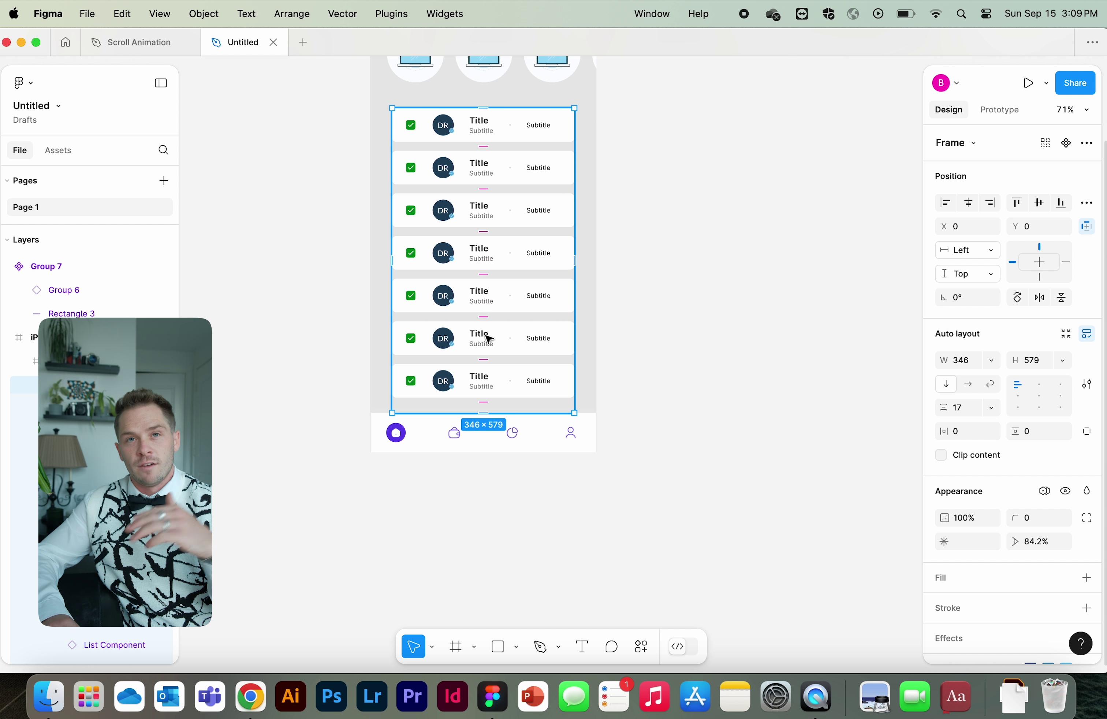
{"action": "scroll", "coordinate": [488, 339], "scroll_direction": "up", "scroll_amount": 5}
{"action": "left_click", "coordinate": [490, 299]}
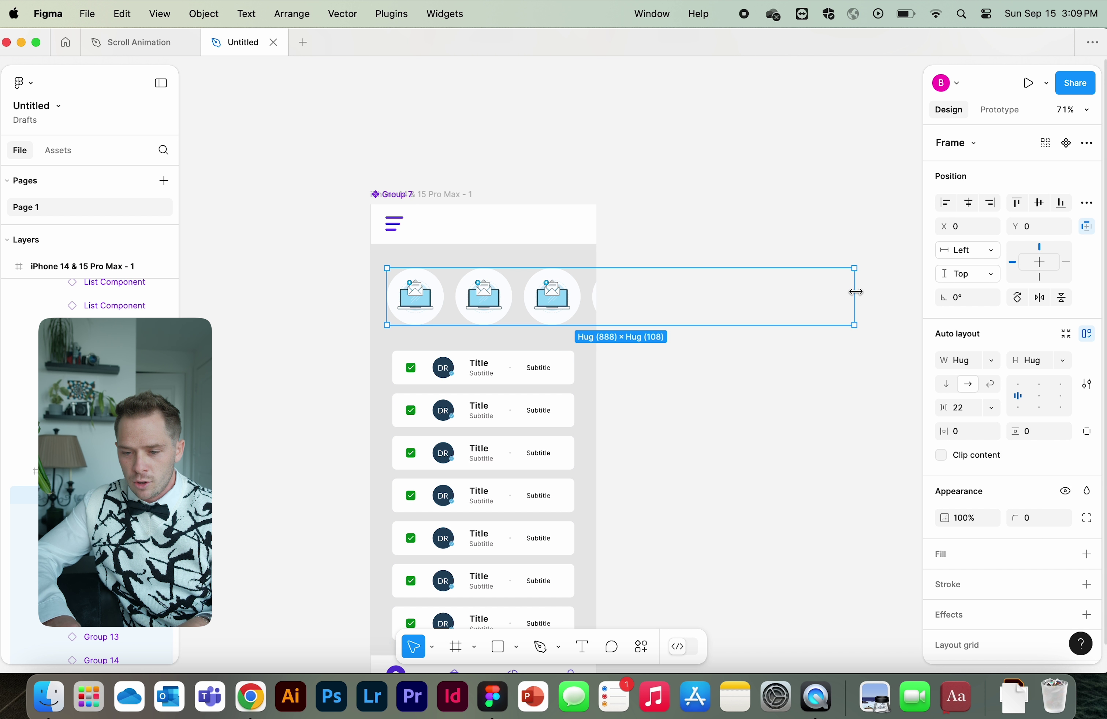
{"action": "left_click_drag", "start_coordinate": [855, 291], "coordinate": [599, 294]}
Step: In the Prototype panel, set the icon row frame's overflow to Horizontal scrolling
{"action": "left_click", "coordinate": [726, 292]}
{"action": "scroll", "coordinate": [725, 292], "scroll_direction": "down", "scroll_amount": 3}
{"action": "scroll", "coordinate": [727, 293], "scroll_direction": "left", "scroll_amount": 1}
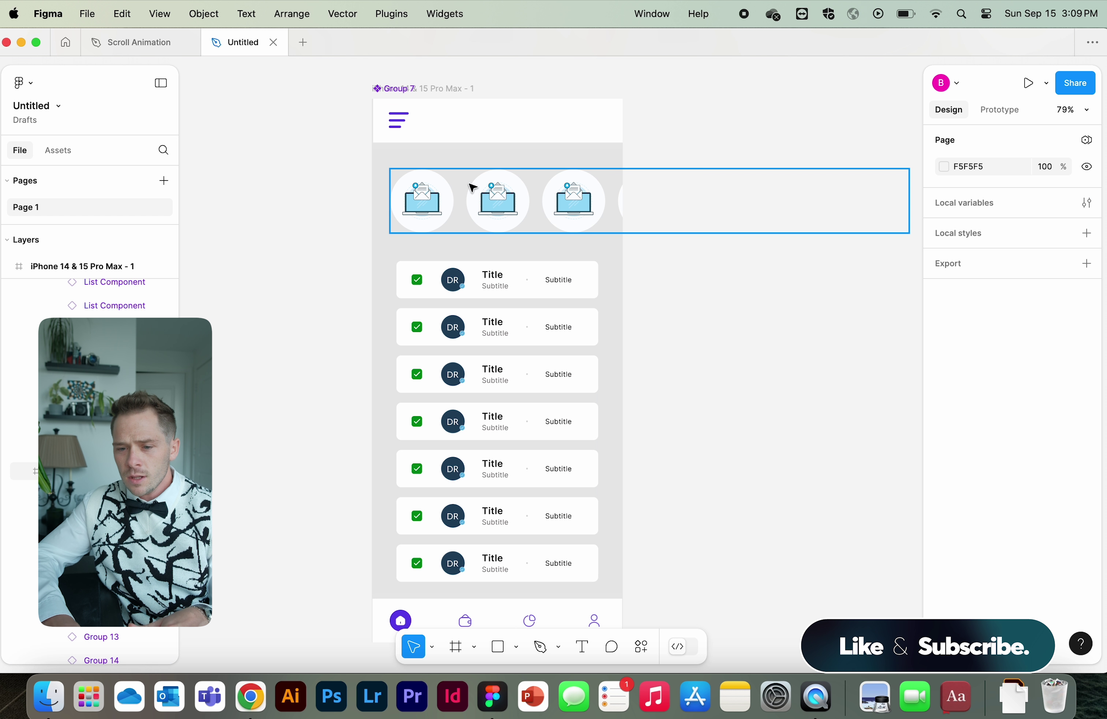
{"action": "left_click", "coordinate": [489, 200]}
{"action": "left_click", "coordinate": [735, 117]}
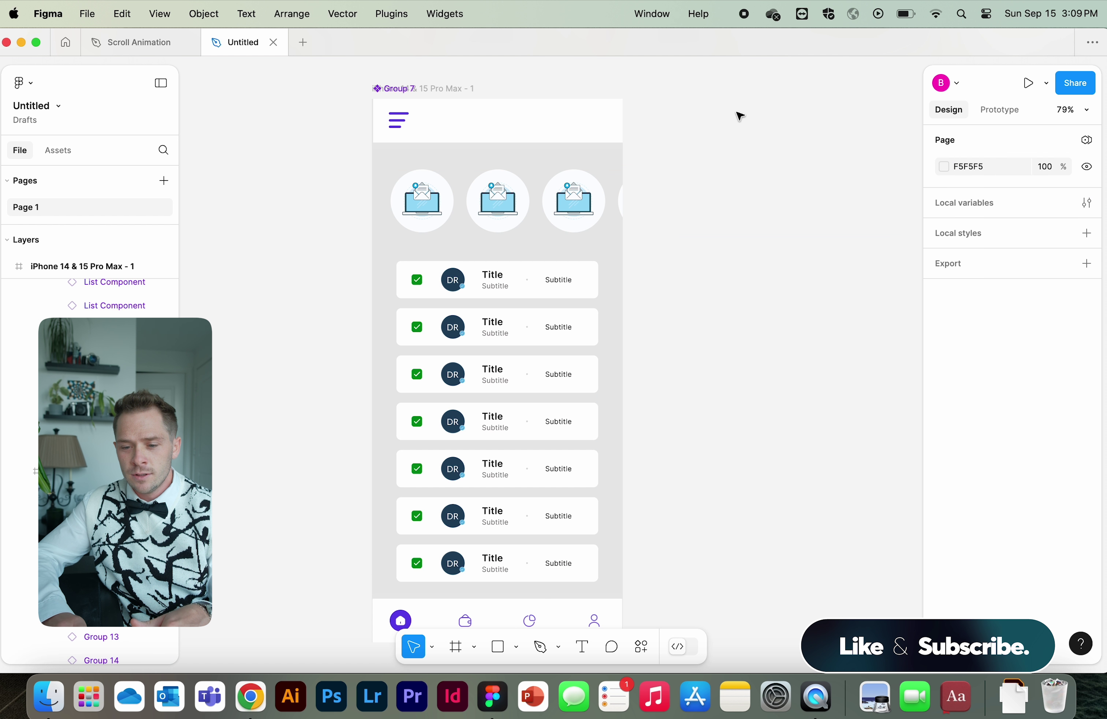
{"action": "left_click", "coordinate": [545, 200]}
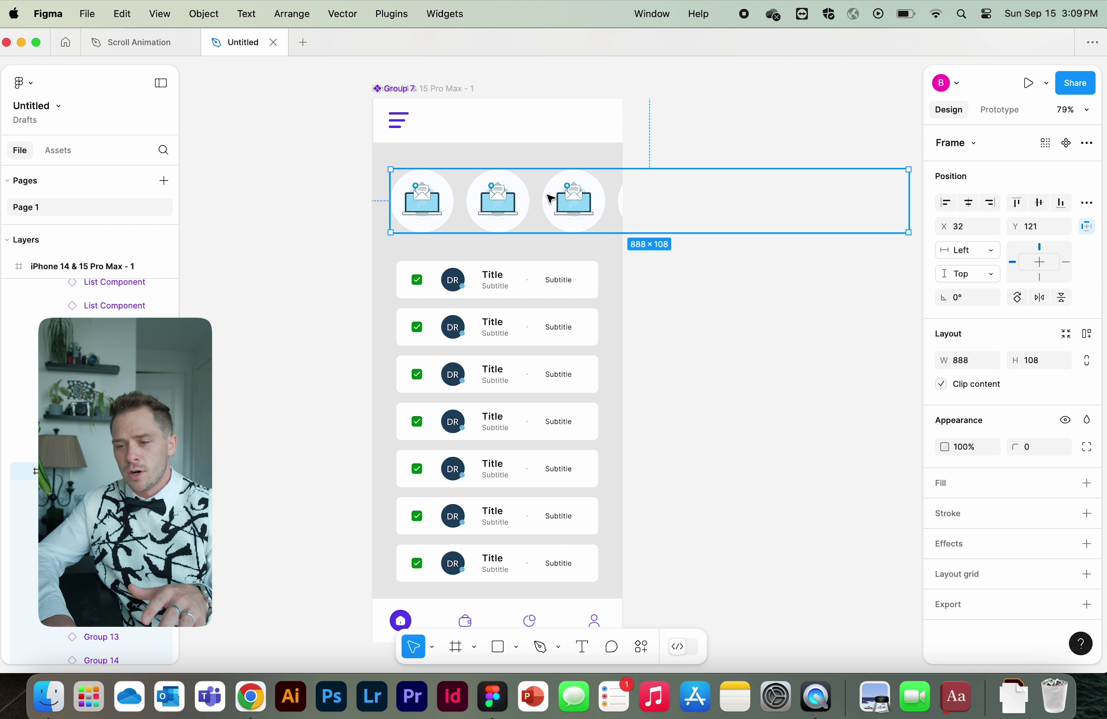
{"action": "left_click", "coordinate": [1014, 111]}
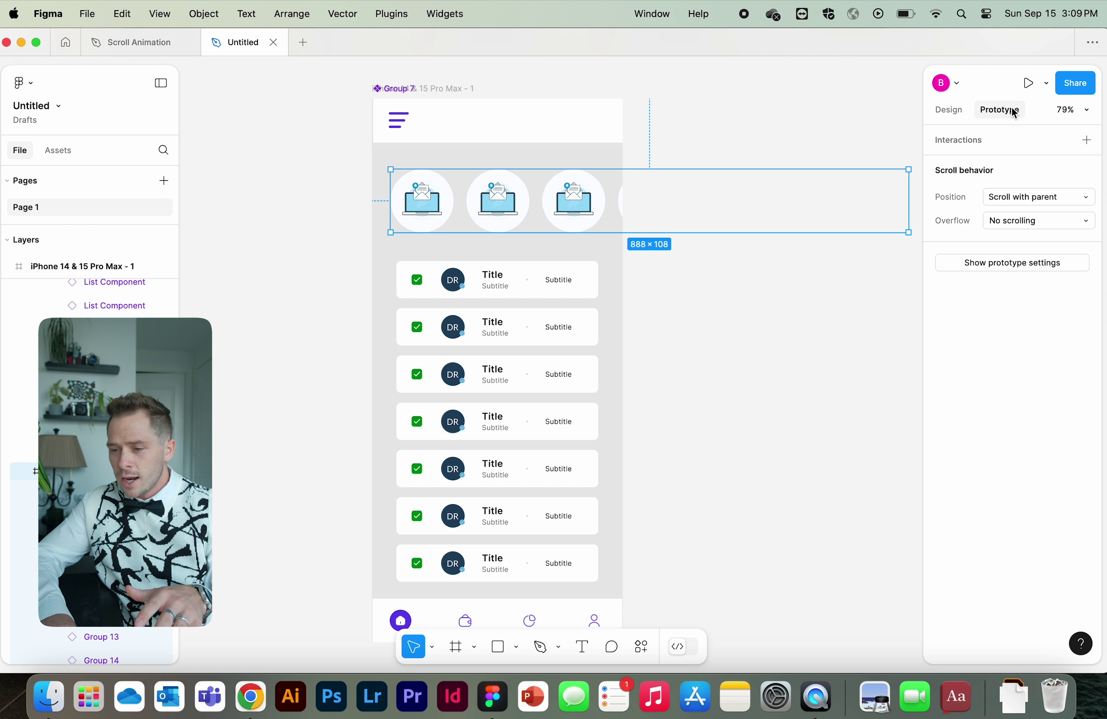
{"action": "left_click", "coordinate": [1026, 197]}
{"action": "left_click", "coordinate": [1018, 201]}
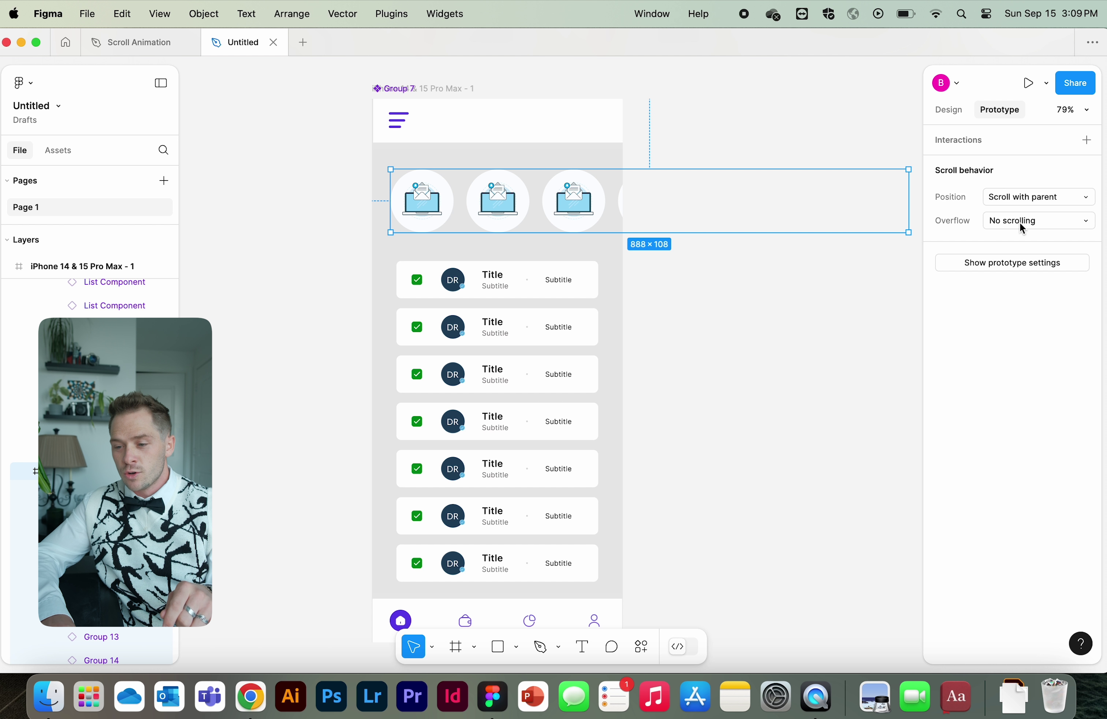
{"action": "left_click", "coordinate": [1020, 223]}
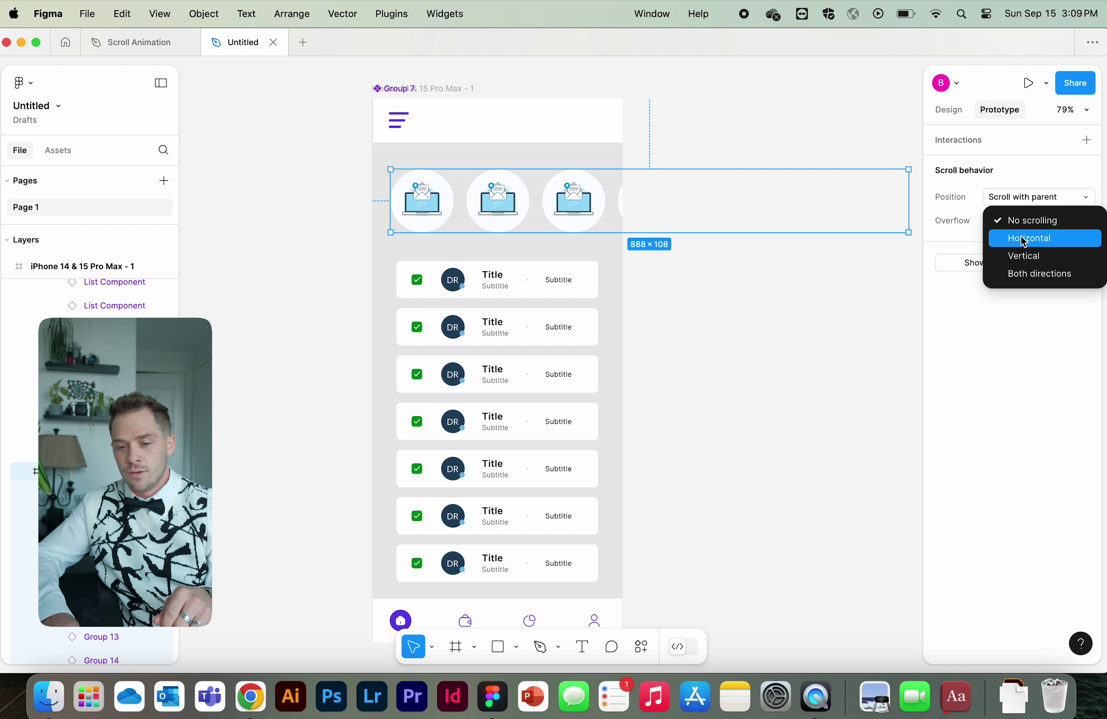
{"action": "left_click", "coordinate": [1024, 240]}
Step: Set the employee list frame's overflow to Vertical scrolling
{"action": "left_click", "coordinate": [816, 336]}
{"action": "left_click", "coordinate": [574, 340]}
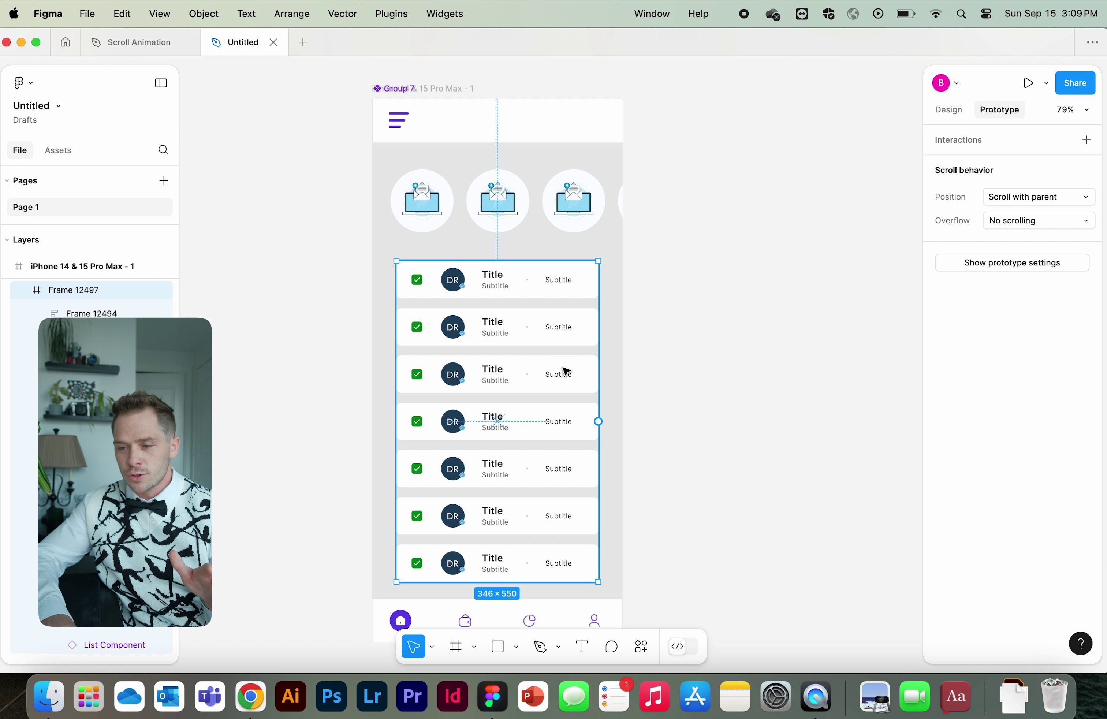
{"action": "scroll", "coordinate": [563, 371], "scroll_direction": "down", "scroll_amount": 3}
{"action": "left_click", "coordinate": [1052, 197]}
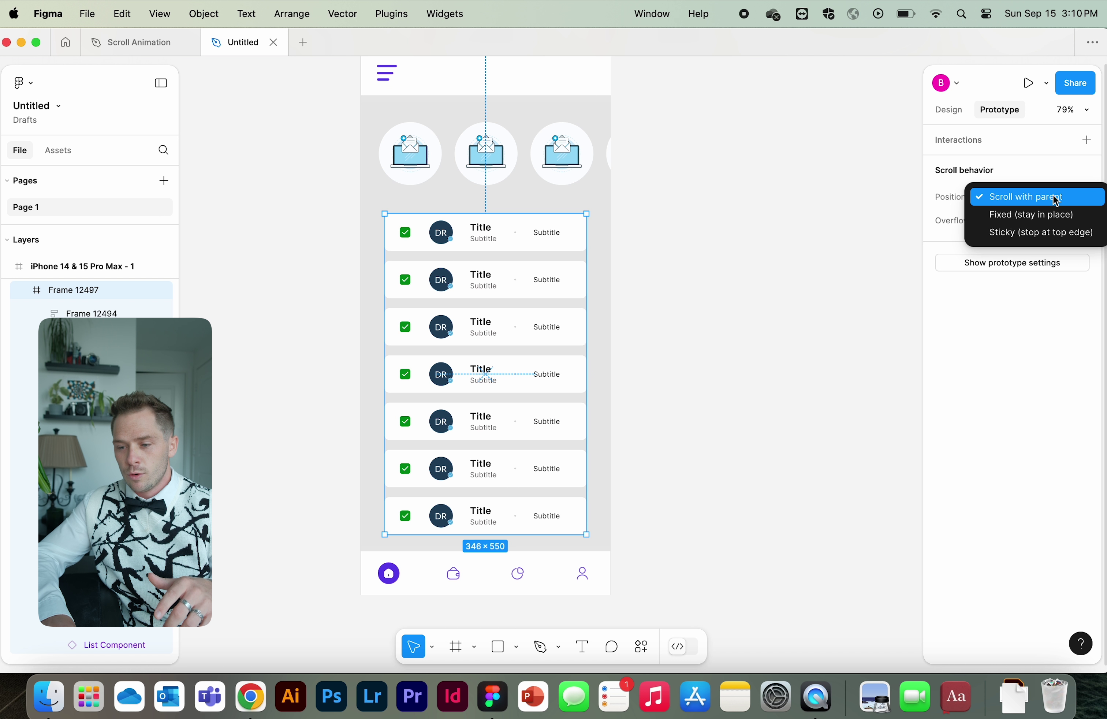
{"action": "left_click", "coordinate": [1025, 201]}
{"action": "left_click", "coordinate": [1019, 219]}
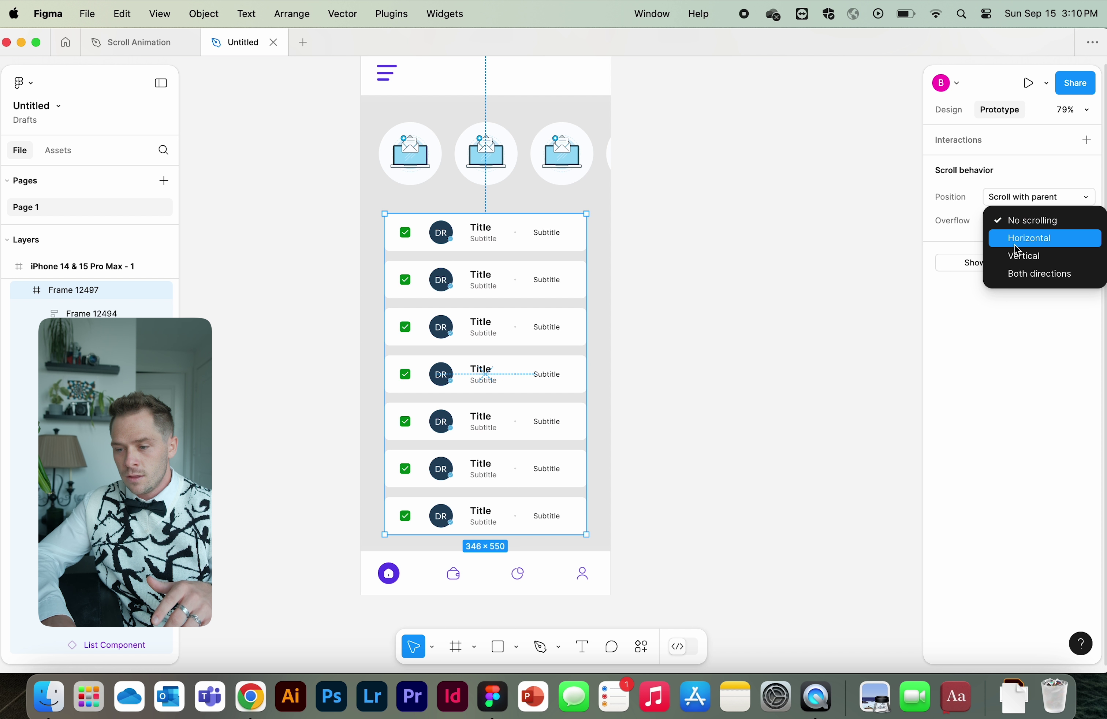
{"action": "left_click", "coordinate": [1023, 256]}
{"action": "left_click", "coordinate": [754, 315]}
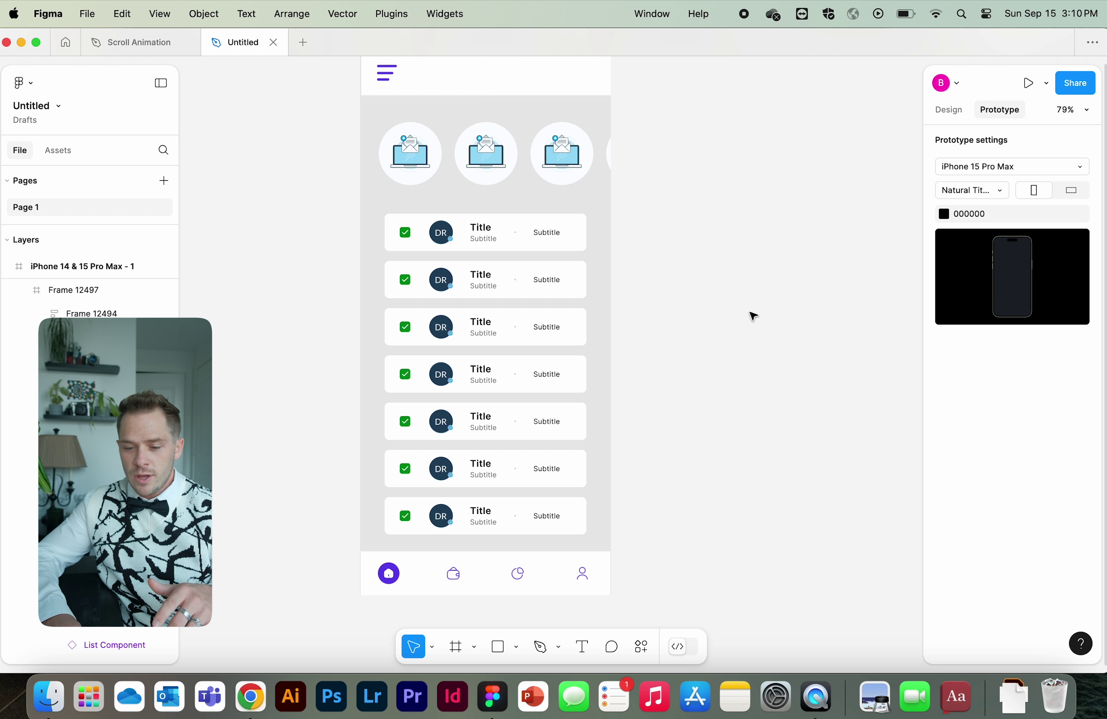
{"action": "scroll", "coordinate": [754, 315], "scroll_direction": "down", "scroll_amount": 3}
{"action": "scroll", "coordinate": [754, 316], "scroll_direction": "up", "scroll_amount": 3}
{"action": "scroll", "coordinate": [751, 314], "scroll_direction": "up", "scroll_amount": 1}
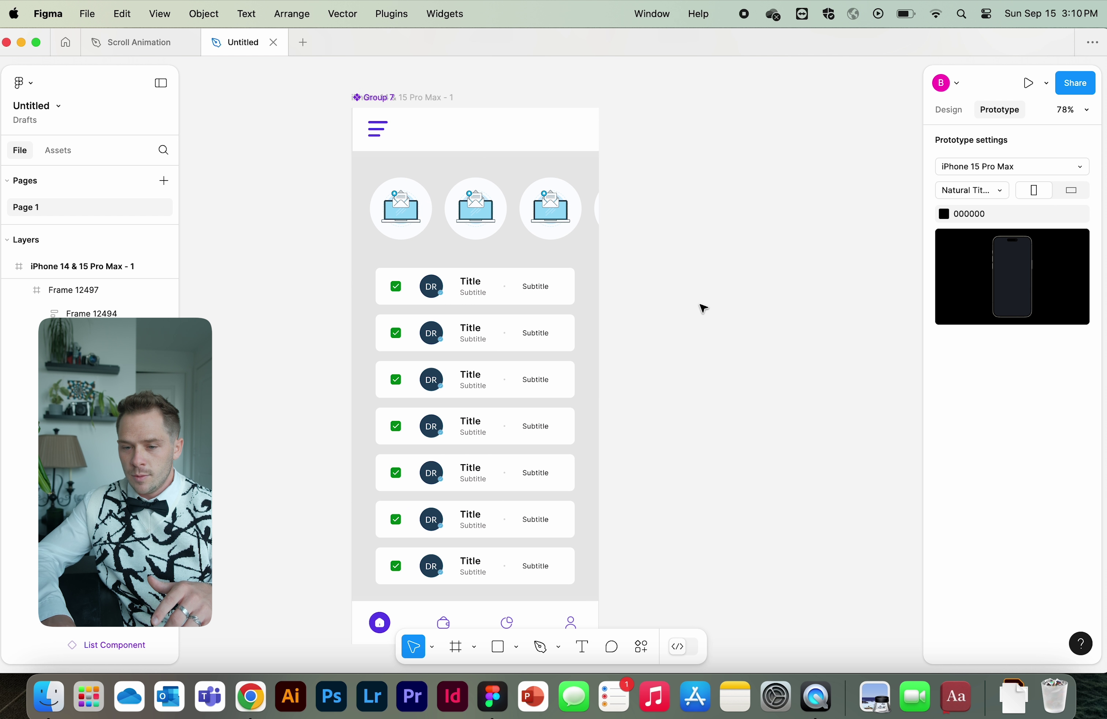
Step: Launch the prototype preview, swipe the icon row left twice, and drag the employee list up
{"action": "left_click", "coordinate": [1039, 83]}
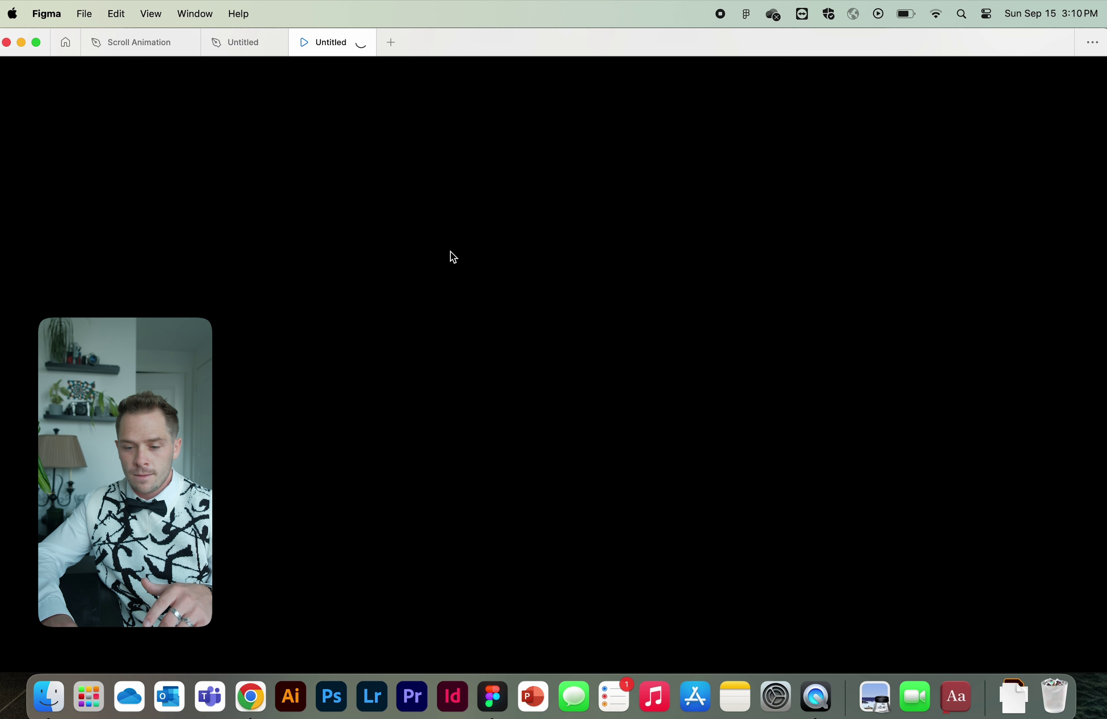
{"action": "scroll", "coordinate": [550, 364], "scroll_direction": "down", "scroll_amount": 1}
{"action": "scroll", "coordinate": [550, 365], "scroll_direction": "up", "scroll_amount": 2}
{"action": "scroll", "coordinate": [557, 224], "scroll_direction": "right", "scroll_amount": 2}
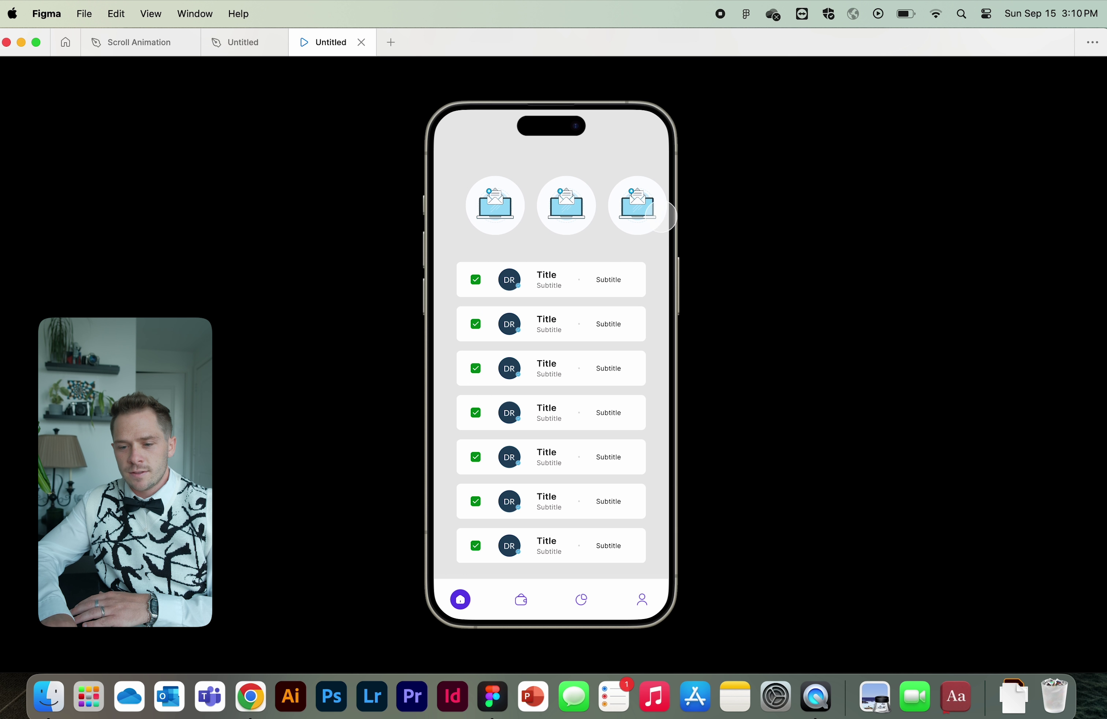
{"action": "left_click_drag", "start_coordinate": [661, 217], "coordinate": [490, 216]}
{"action": "left_click_drag", "start_coordinate": [664, 216], "coordinate": [526, 222]}
{"action": "left_click_drag", "start_coordinate": [567, 402], "coordinate": [529, 238]}
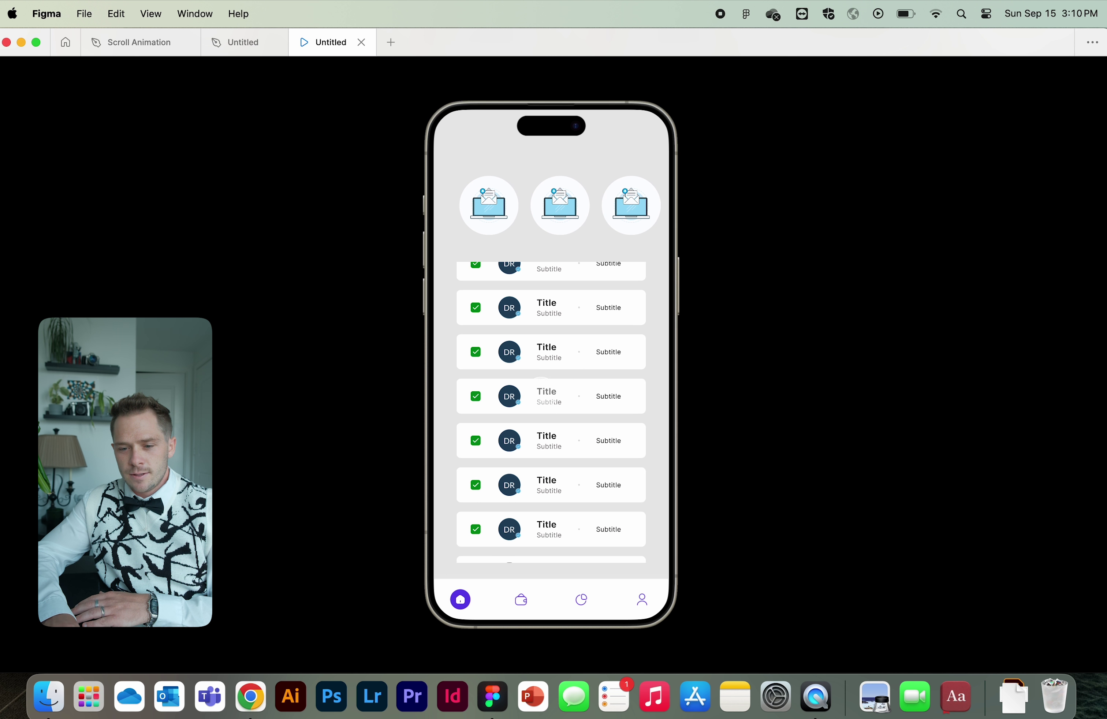